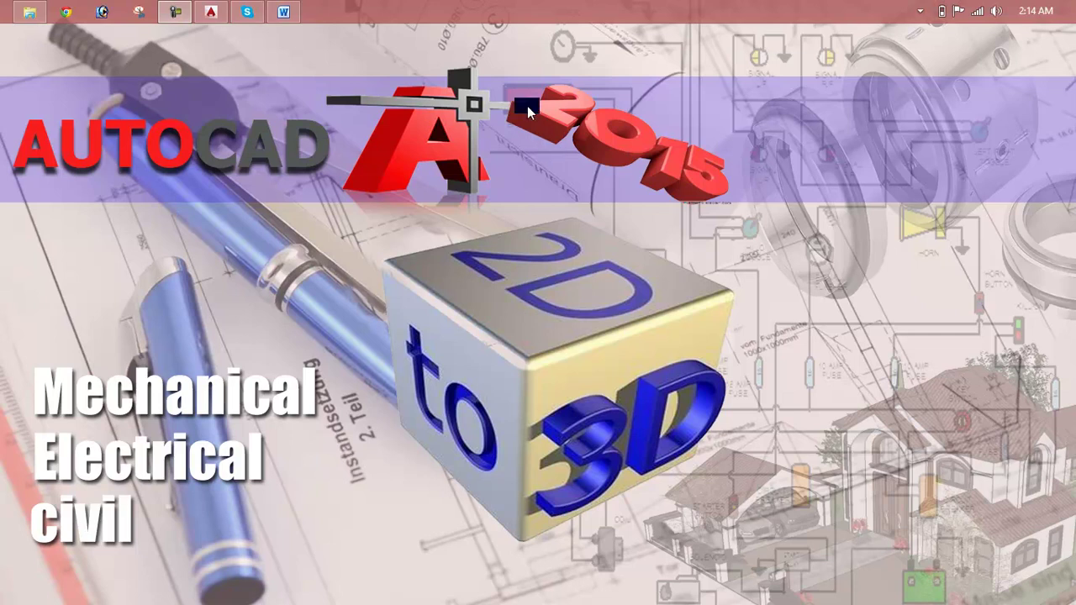
Bring the Lesson 18 Word outline of ellipse topics to the front
click(299, 8)
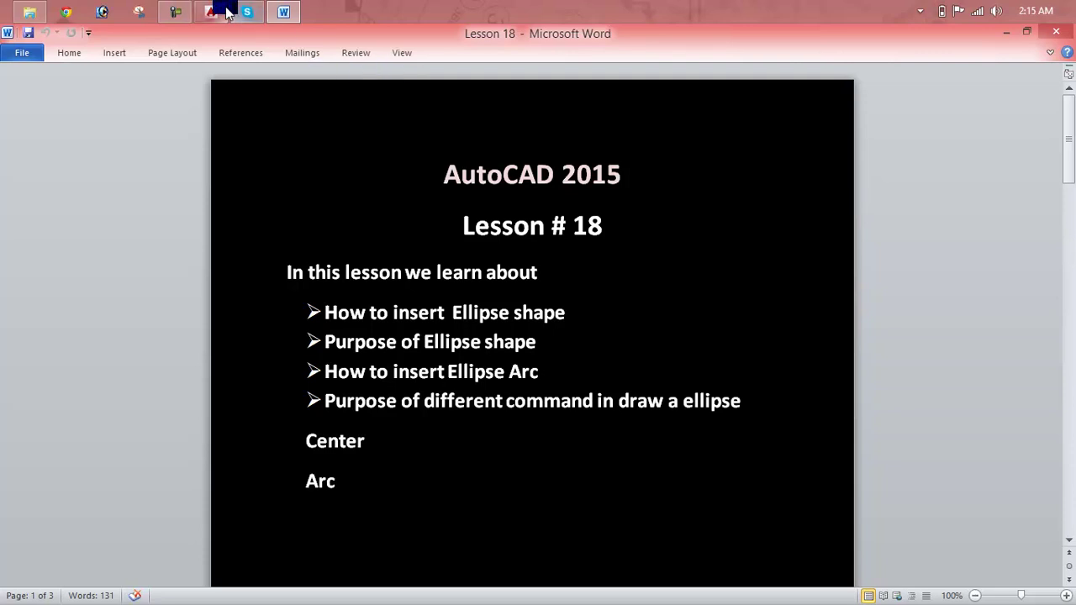
Switch to AutoCAD's blank Drawing1 and review the Ellipse flyout and Draw menu options
mouse_move(211, 11)
click(243, 47)
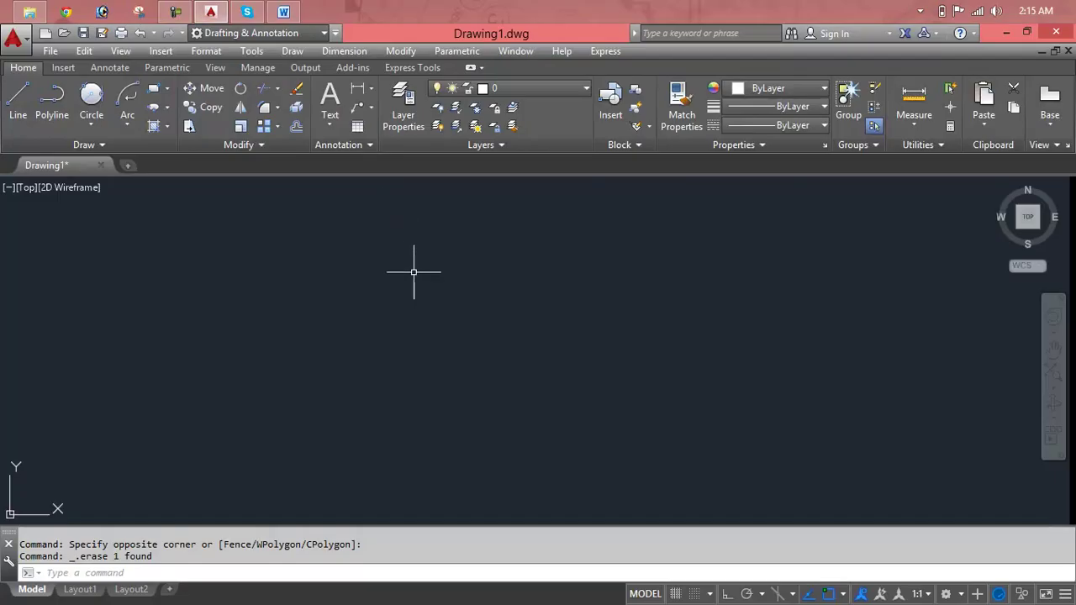
key(Escape)
key(Escape)
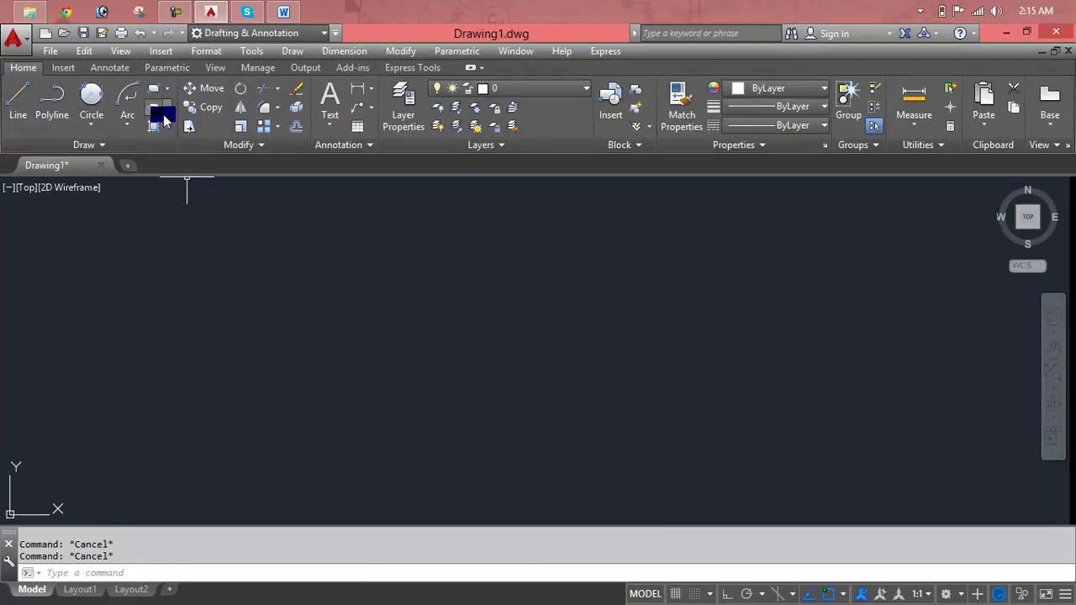
click(167, 109)
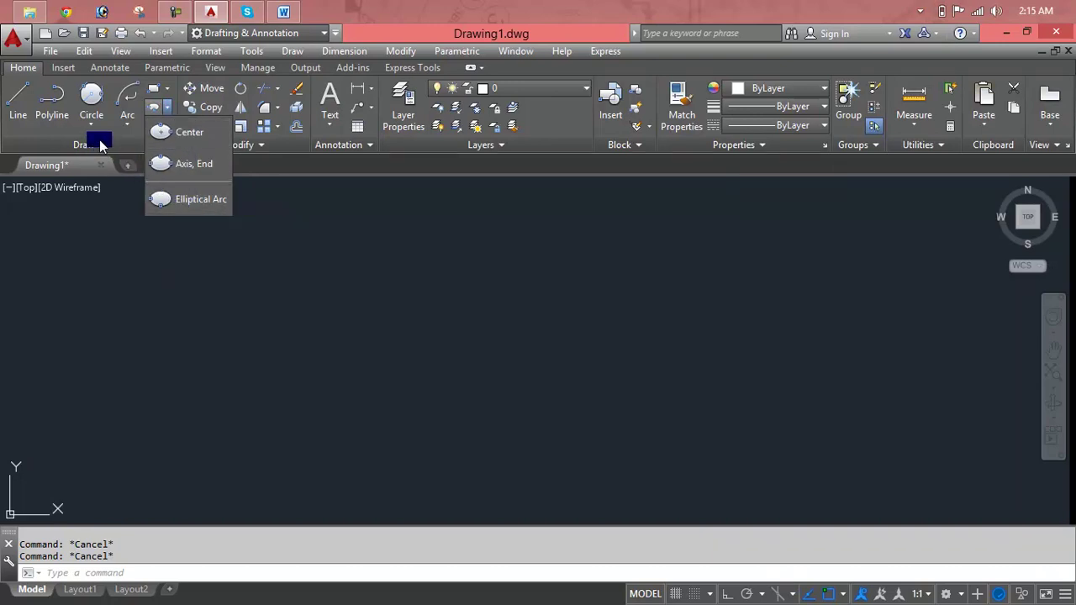
click(283, 52)
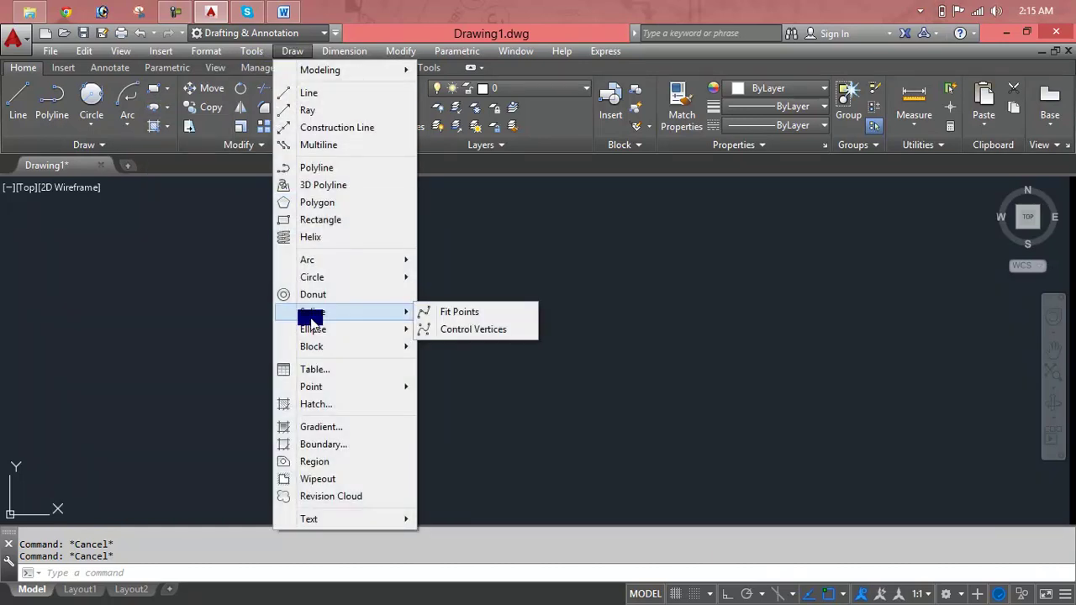
mouse_move(313, 328)
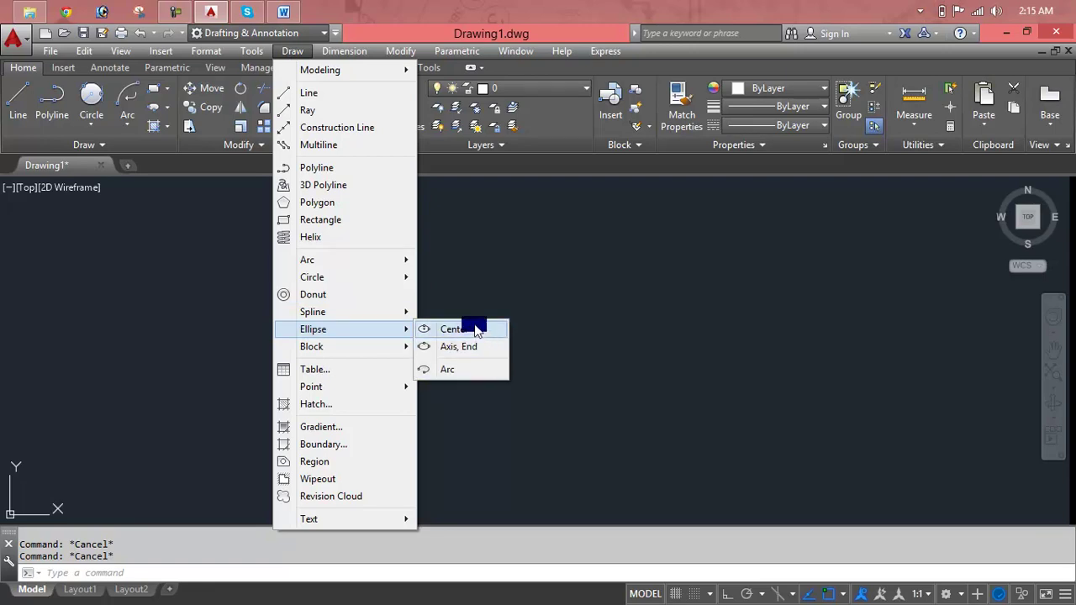
click(254, 280)
key(Escape)
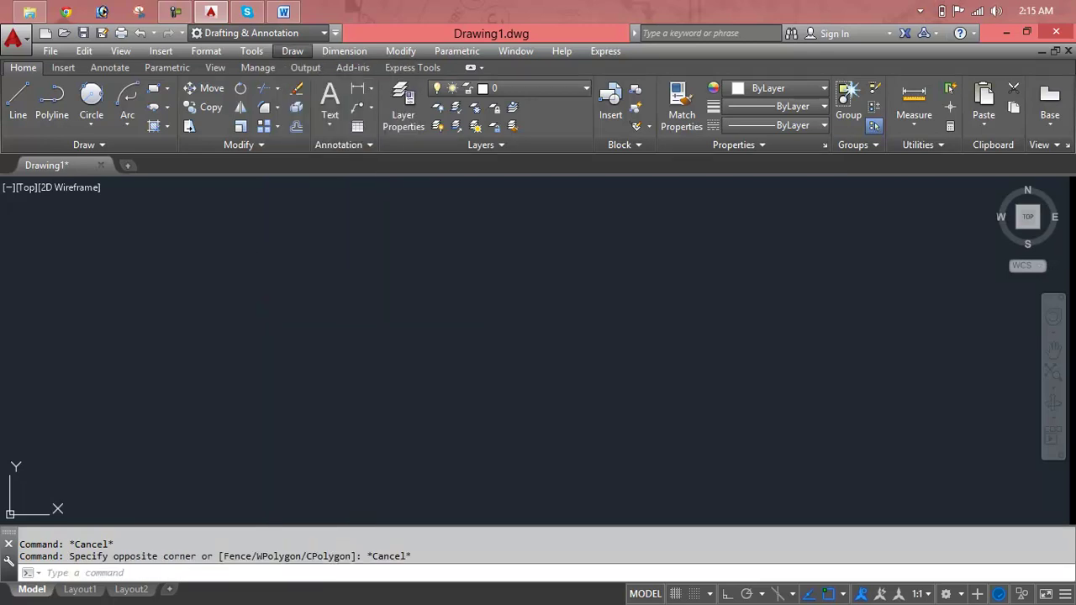
Enter the ellipse command at the command line, cancelling a first mistyped attempt
click(380, 350)
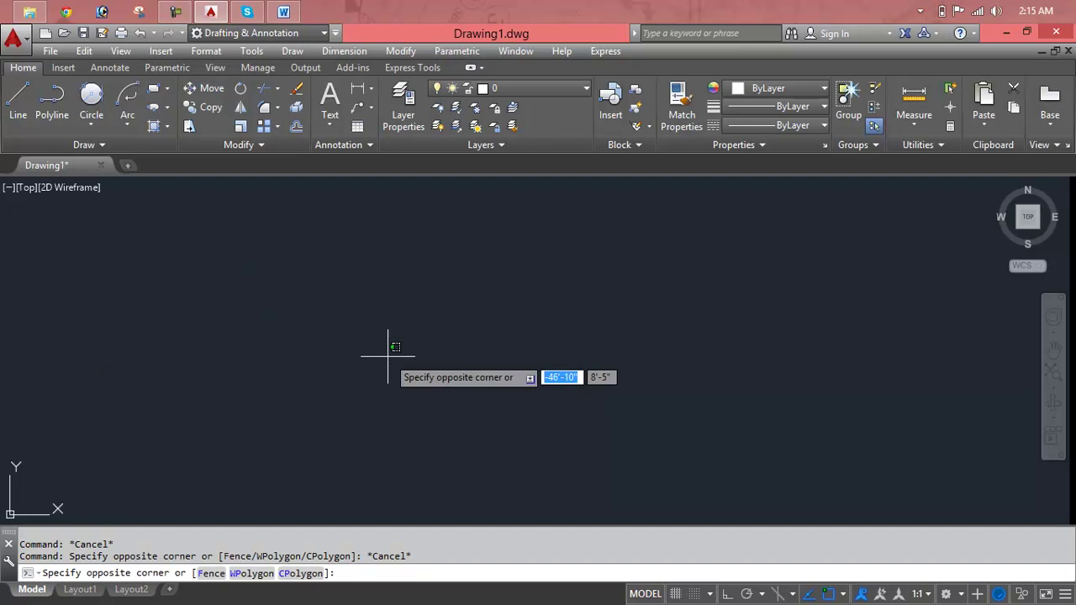
text(e)
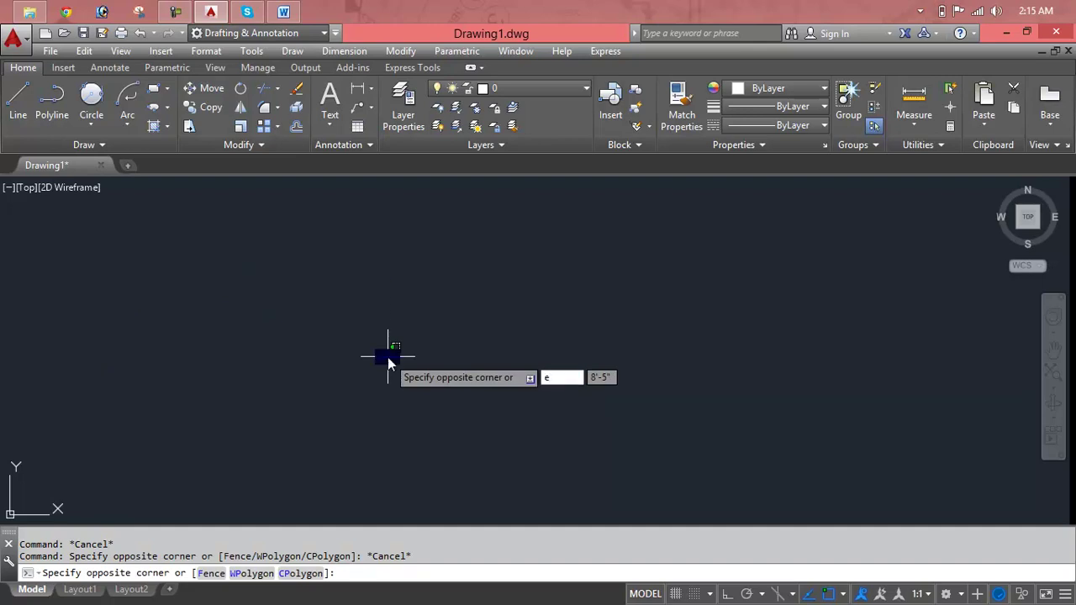
text(l)
text(p)
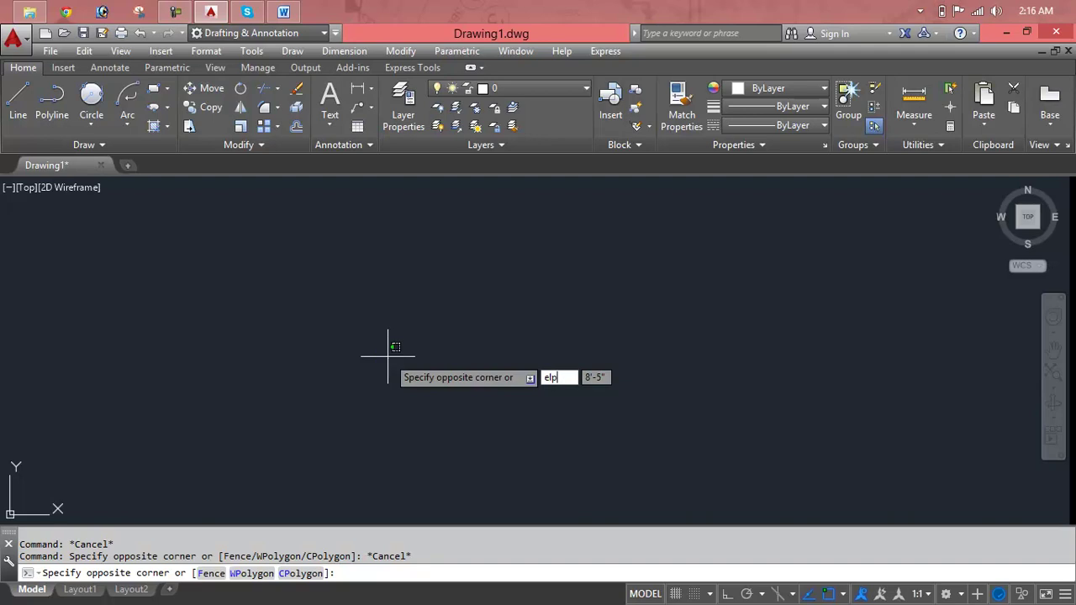
key(Escape)
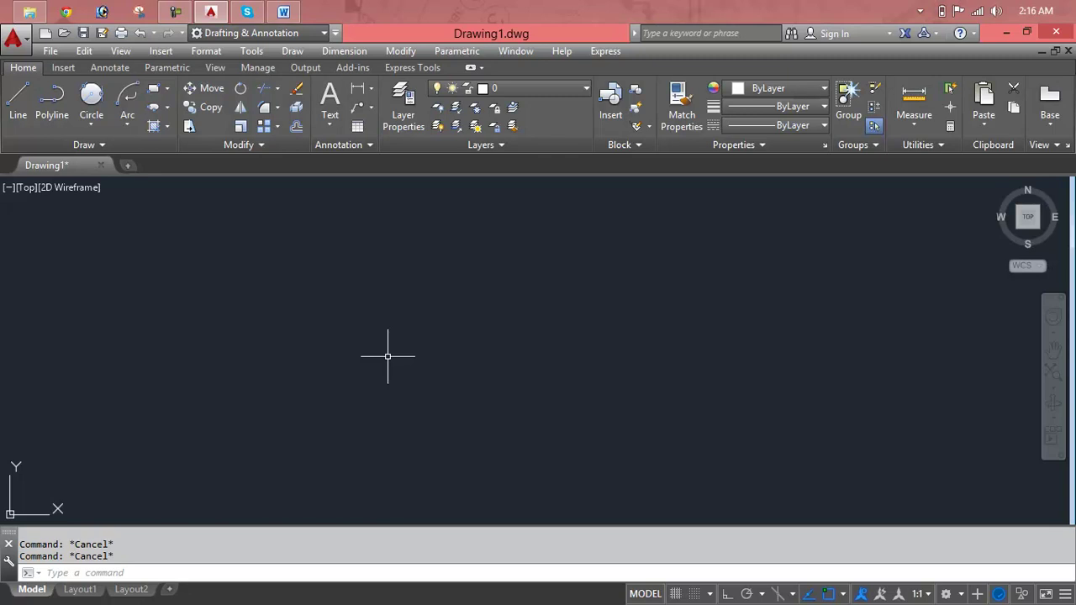
text(e)
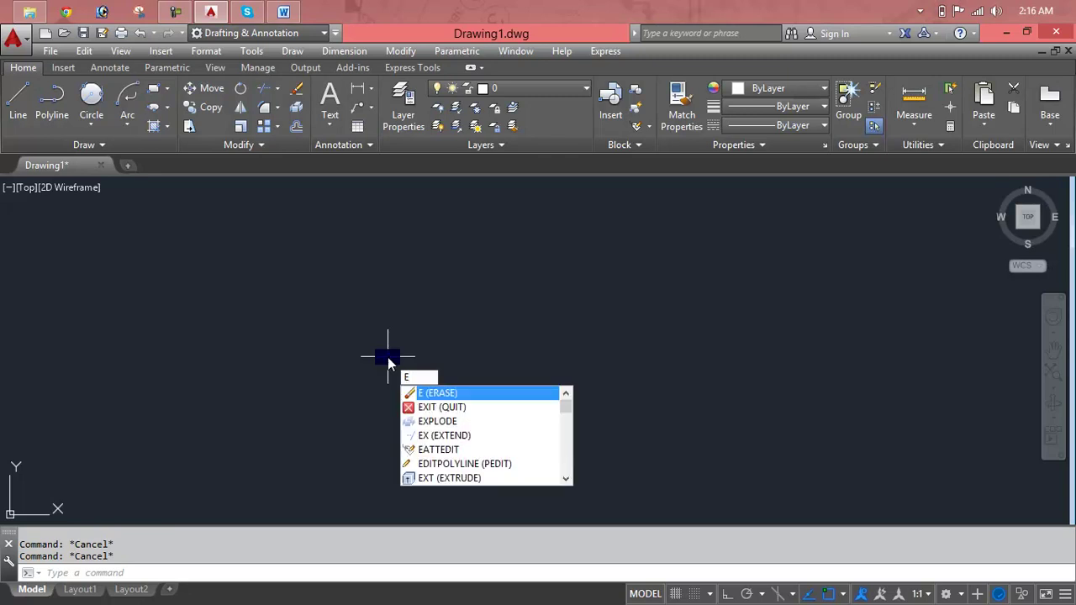
text(Lp)
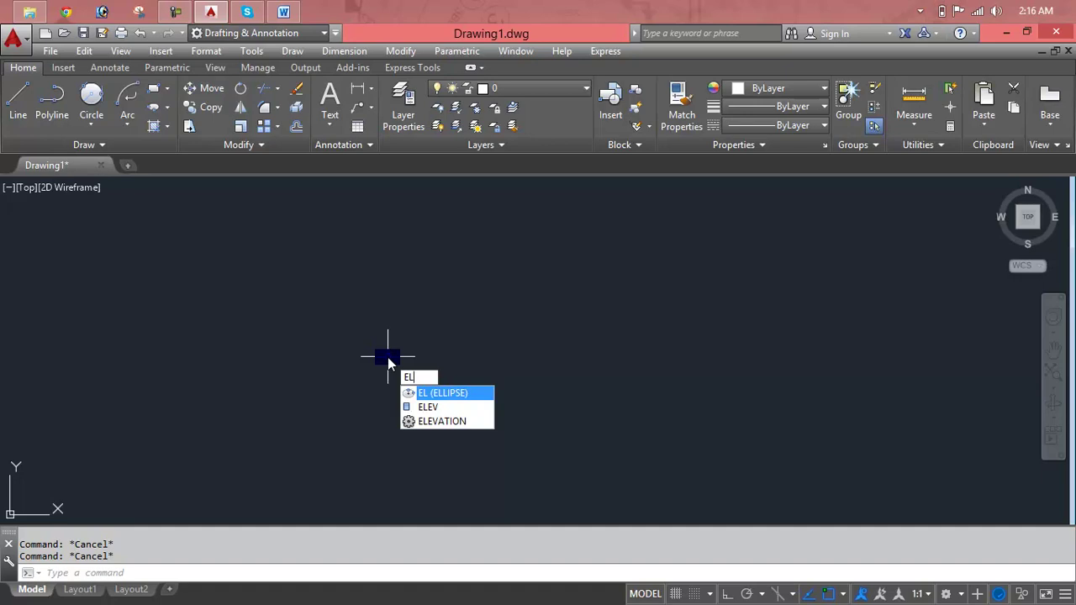
key(Return)
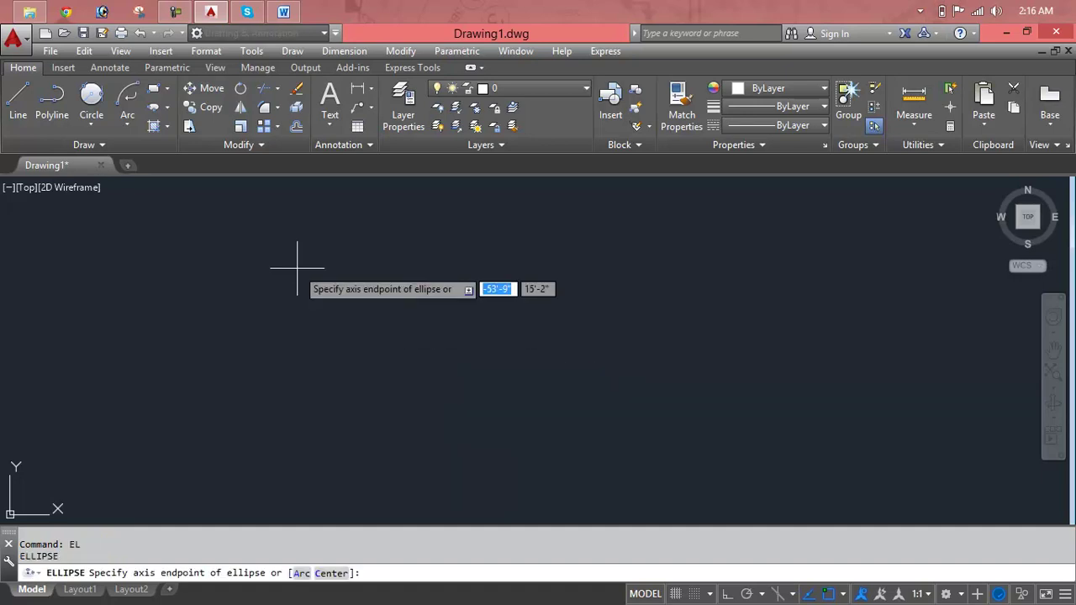
click(269, 334)
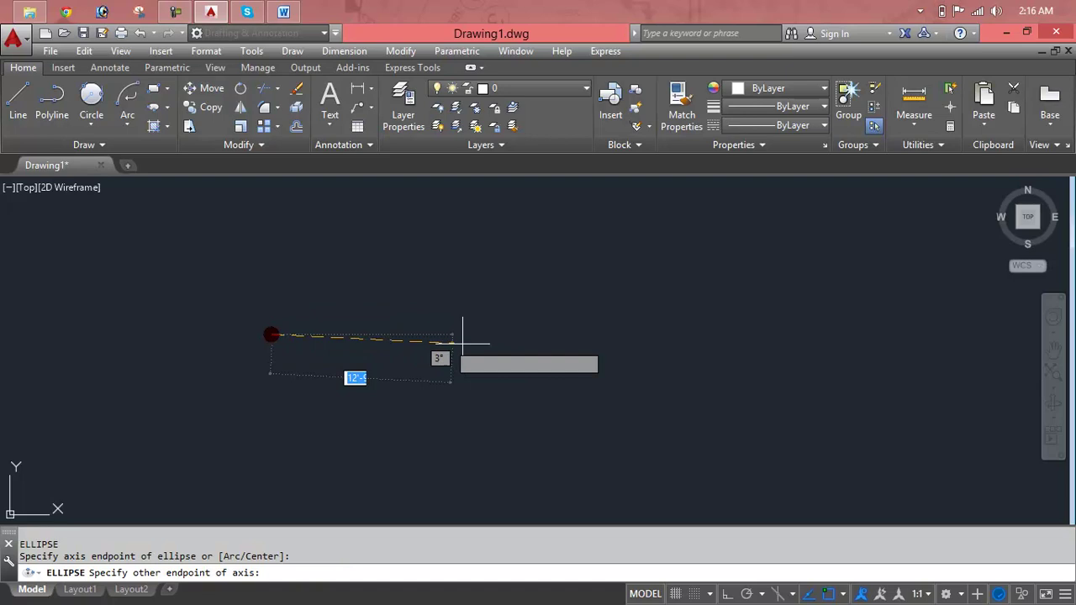
click(691, 337)
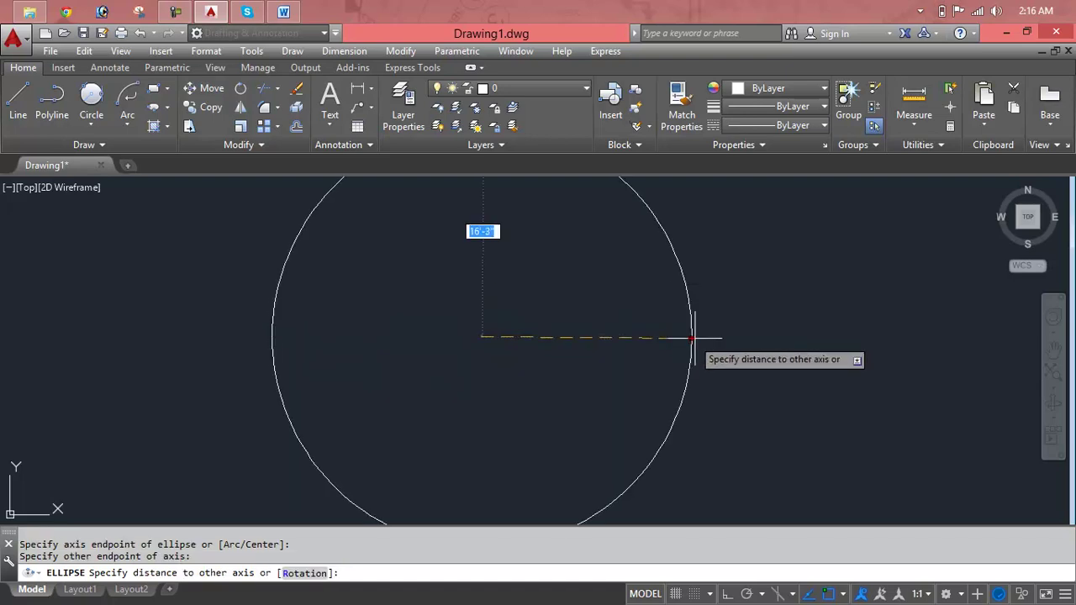
click(482, 313)
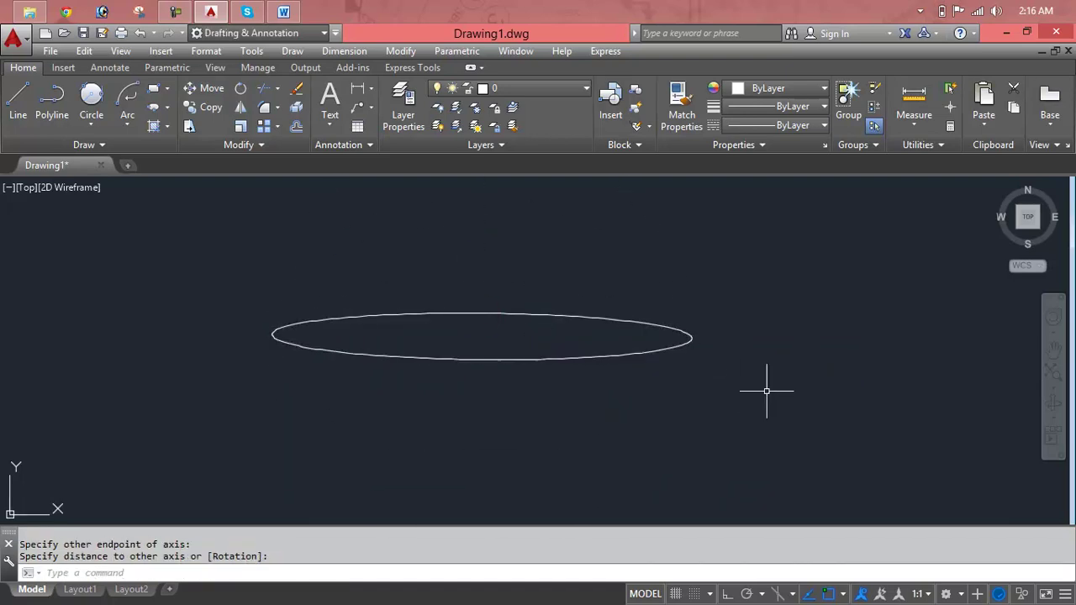
drag(744, 354, 608, 355)
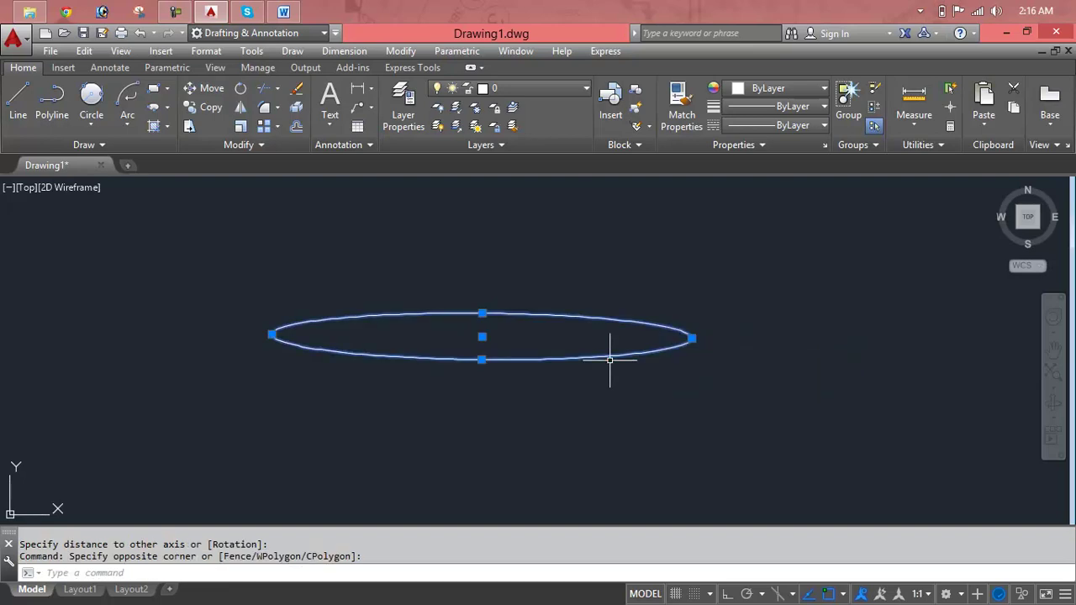
key(Delete)
Draw a rounder ellipse with a horizontal axis (Ortho on) and 5' other-axis distance
text(E)
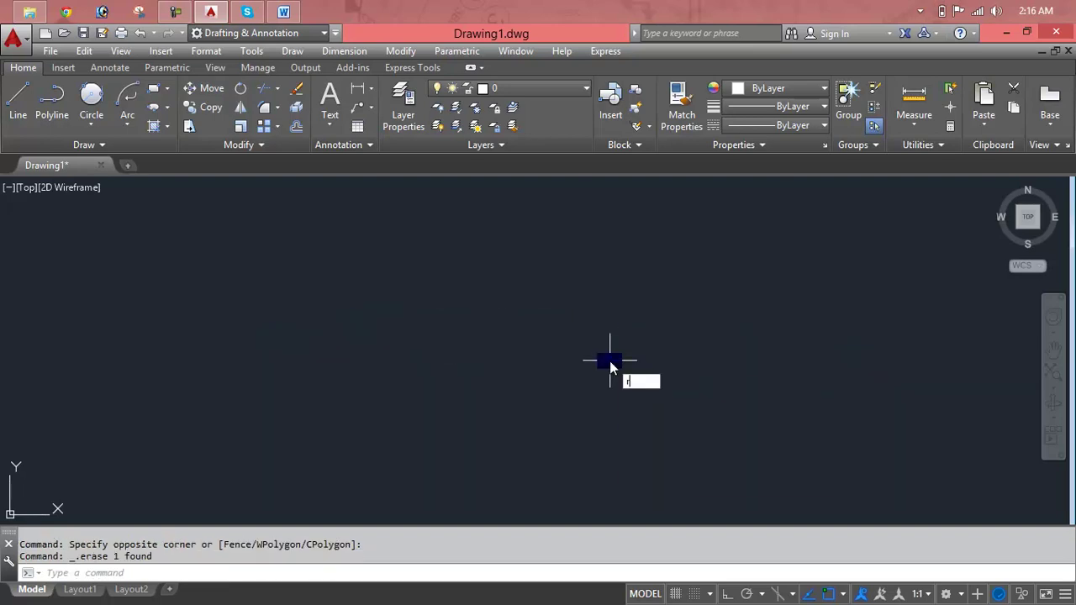
text(L)
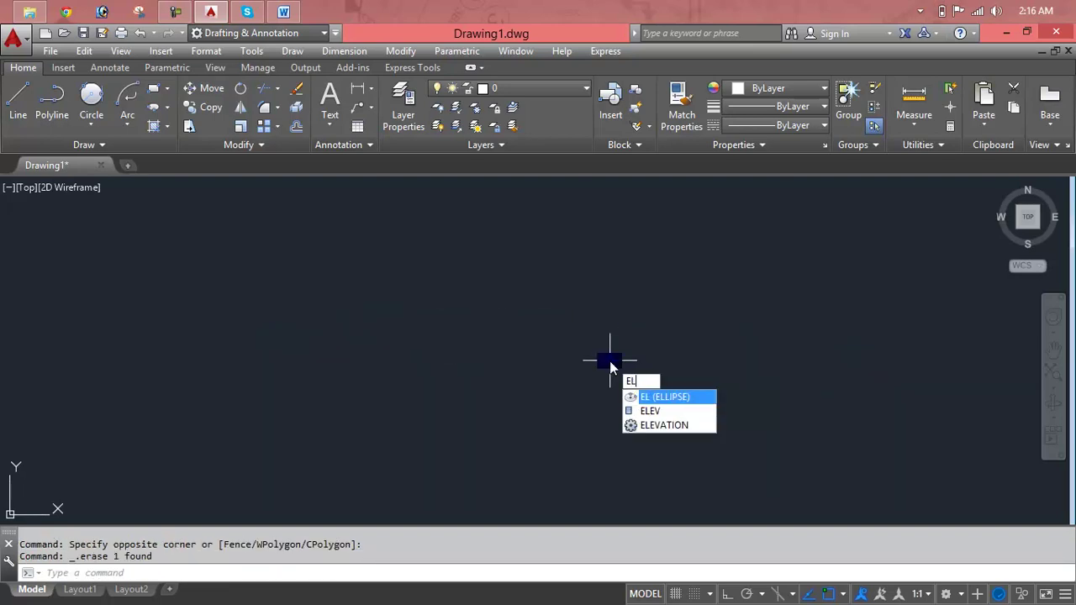
key(Return)
click(336, 365)
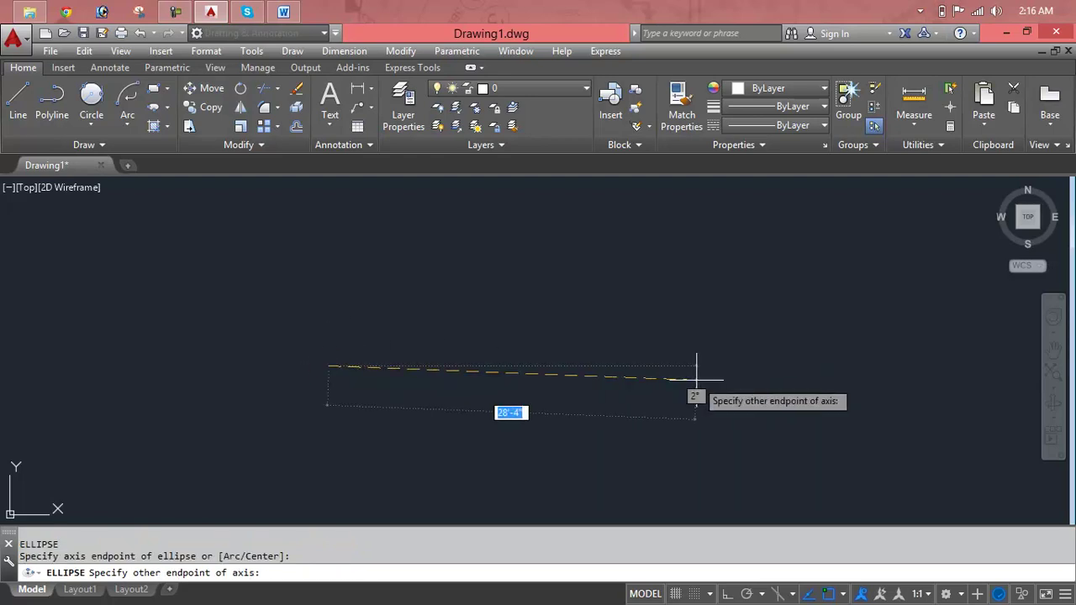
key(F8)
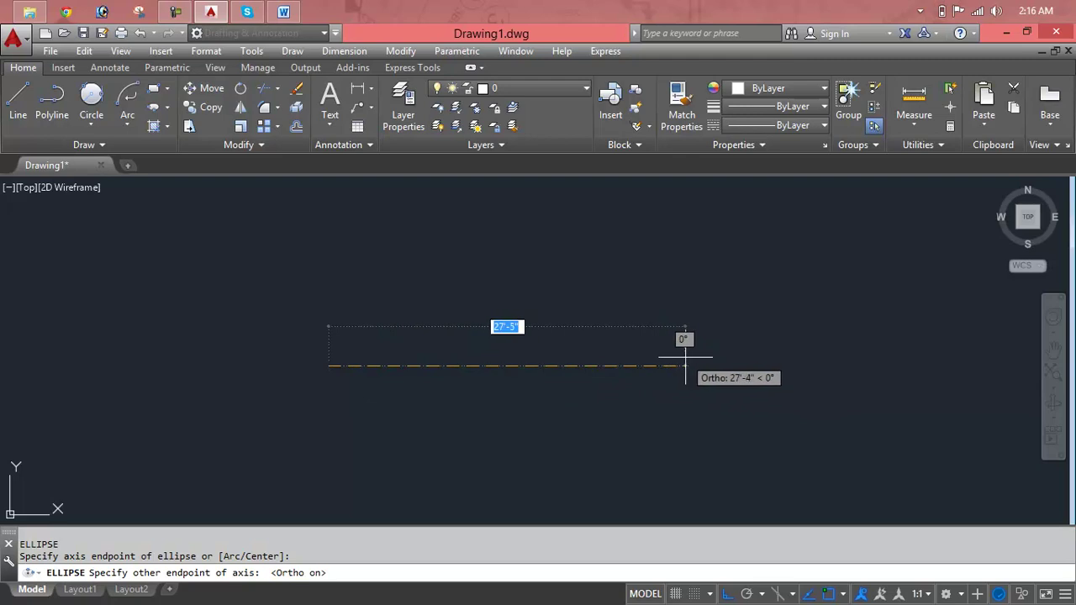
click(685, 360)
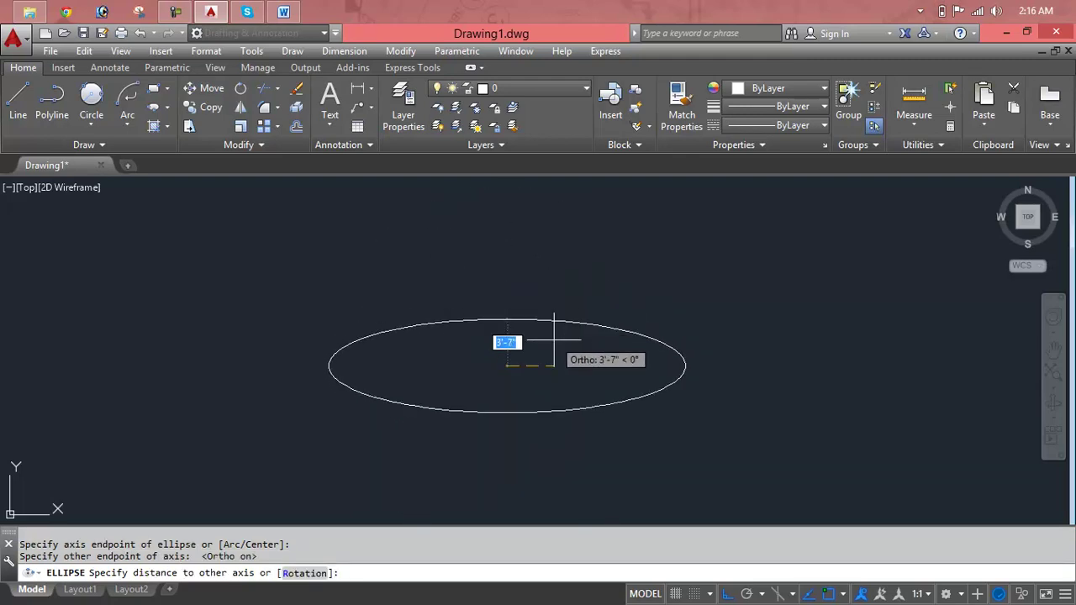
text(5)
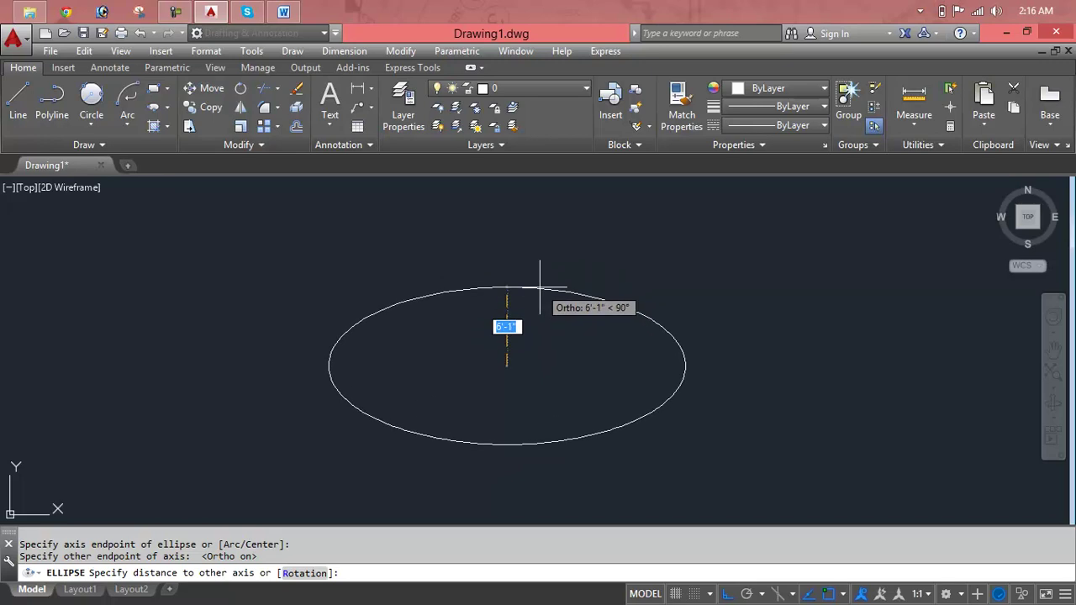
key(Return)
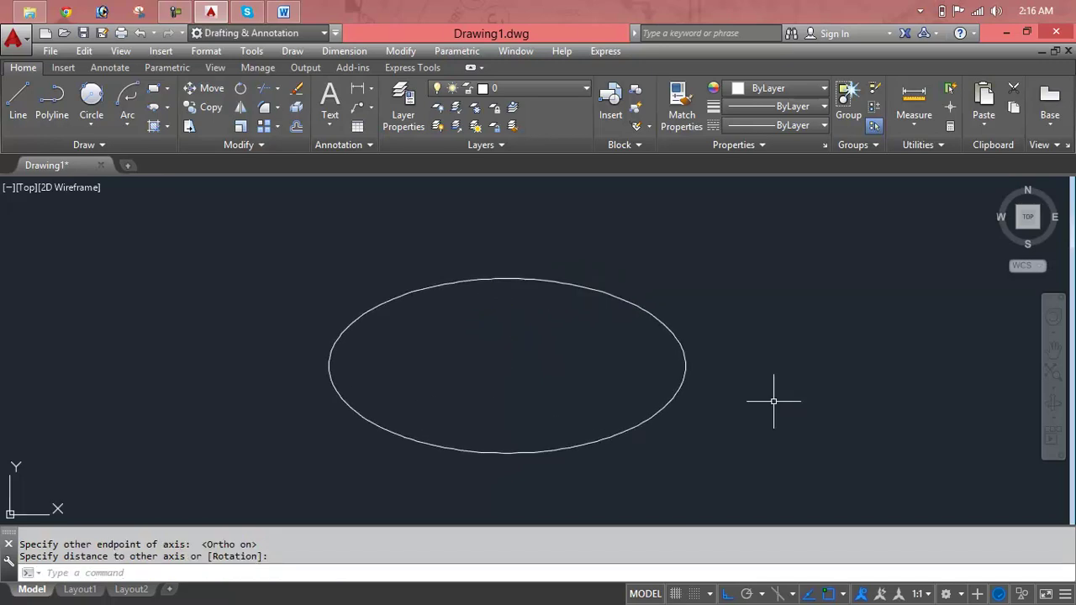
Erase the ellipse using a crossing window selection
click(768, 281)
click(605, 371)
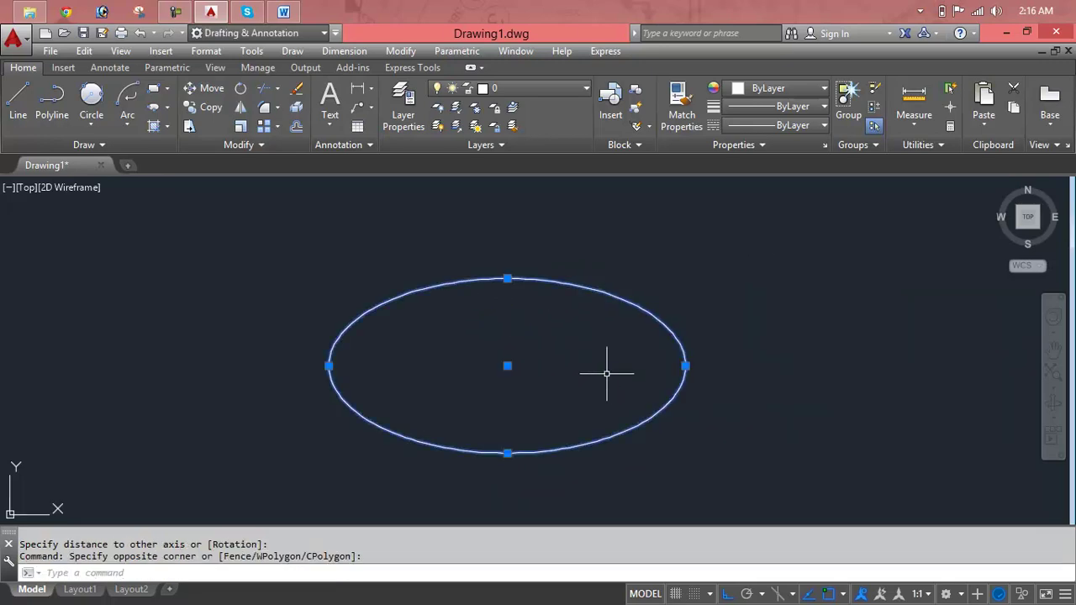
key(Delete)
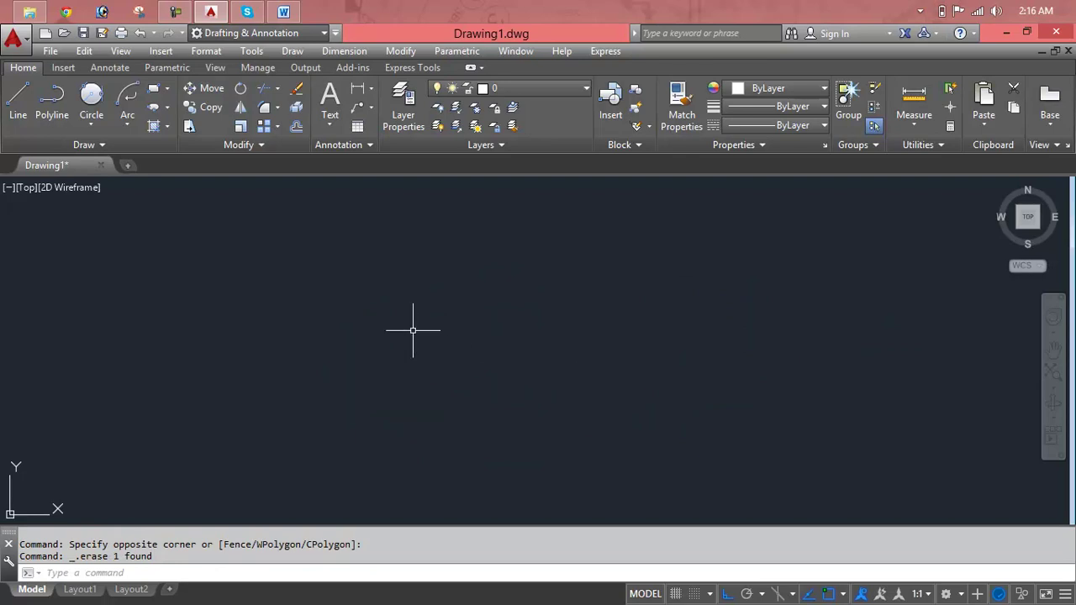
key(Escape)
key(Escape)
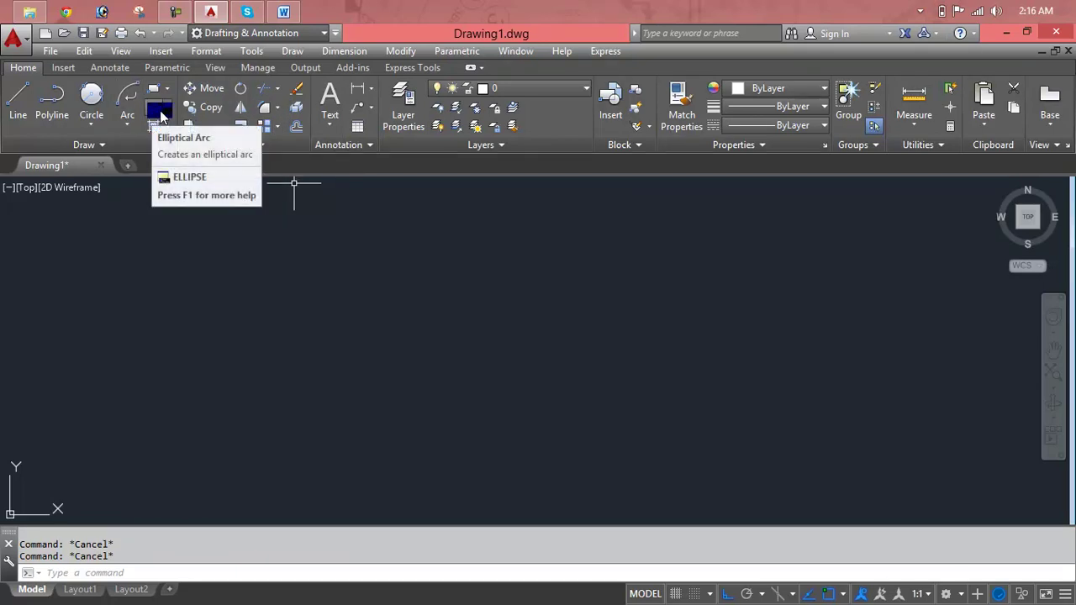
click(169, 108)
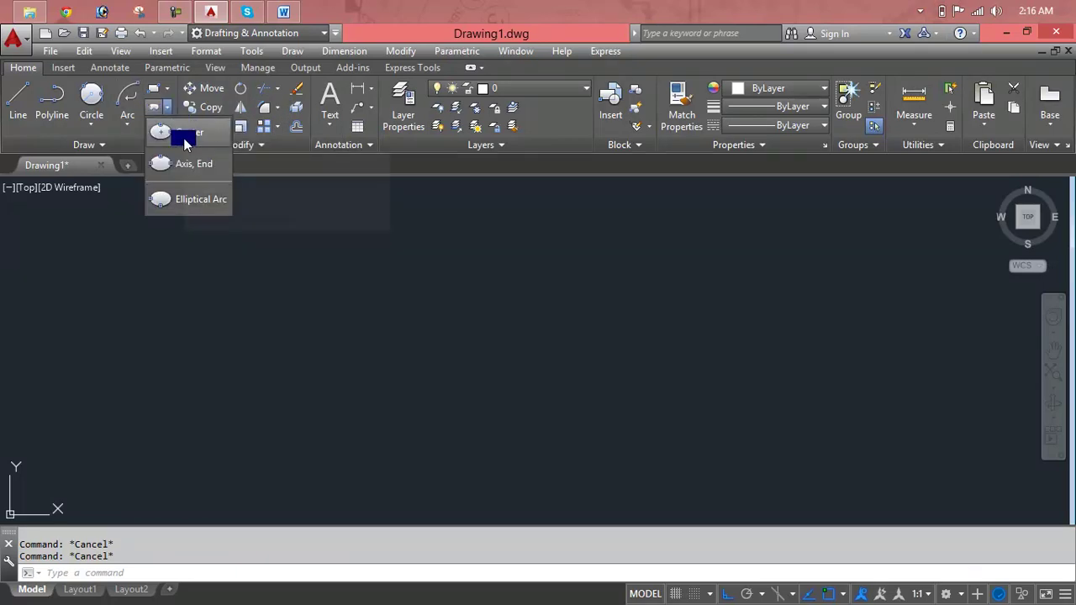
click(185, 143)
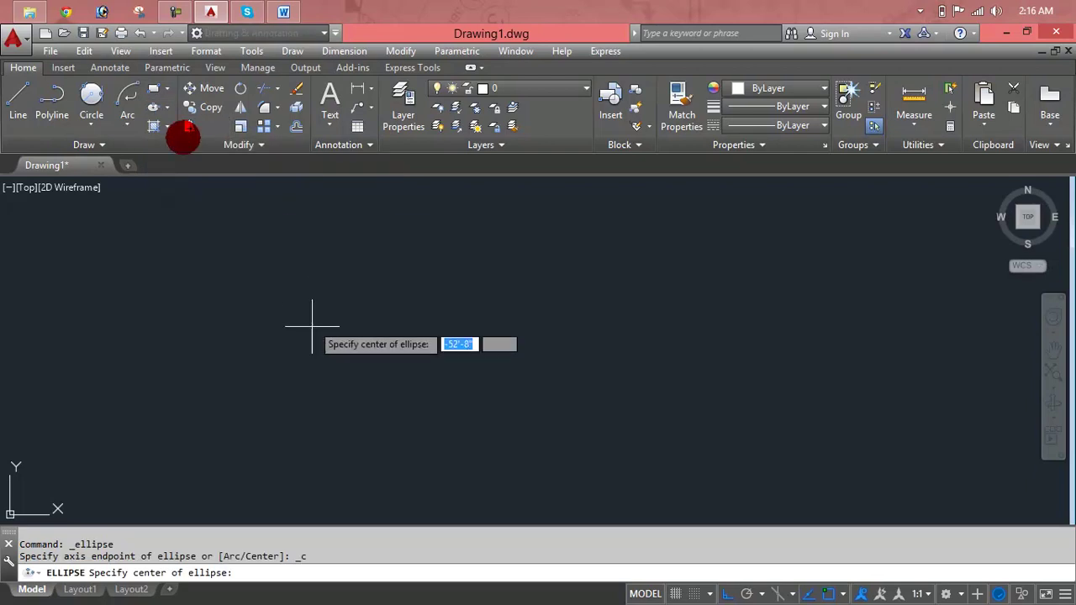
click(251, 365)
click(621, 366)
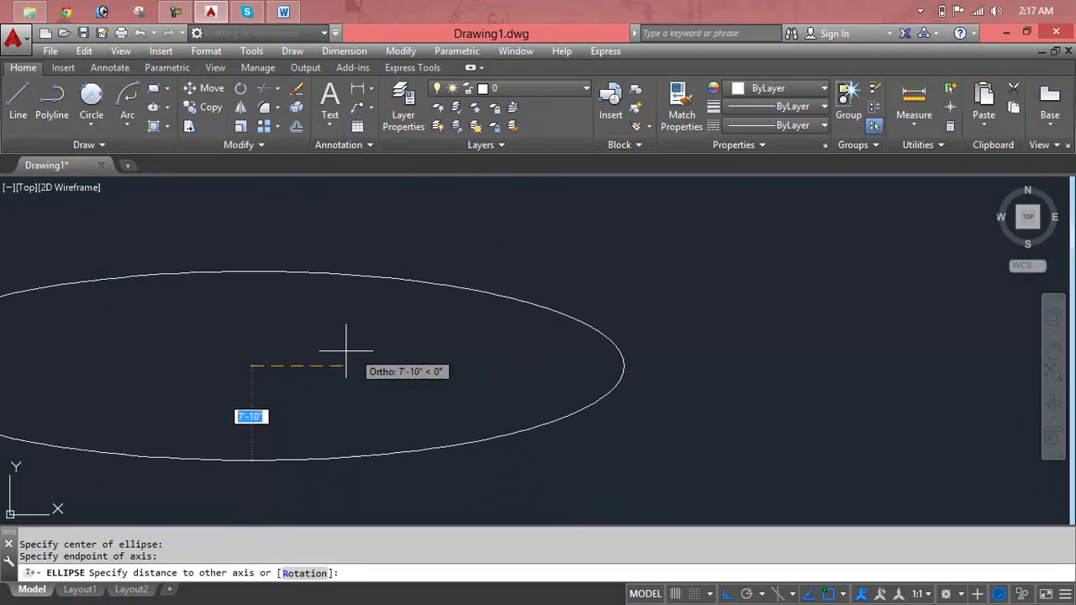
click(318, 341)
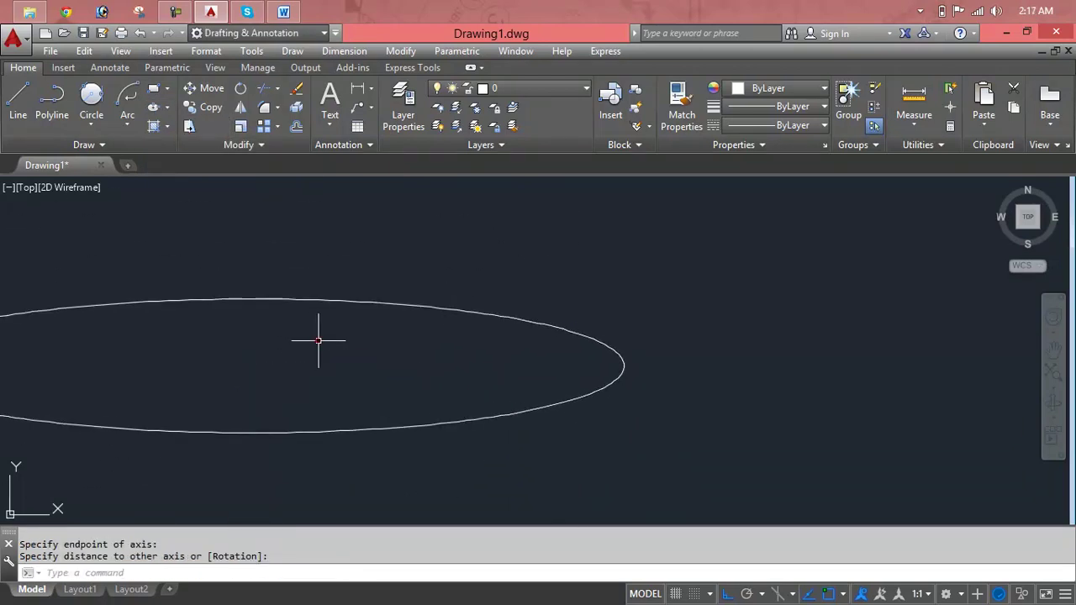
click(348, 300)
key(Delete)
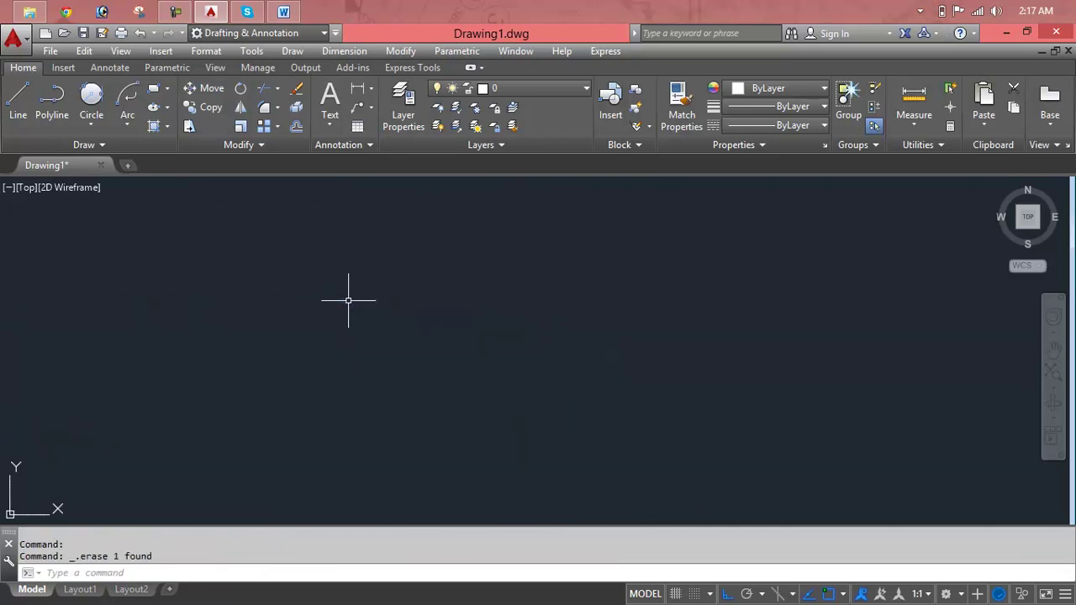
text(EL)
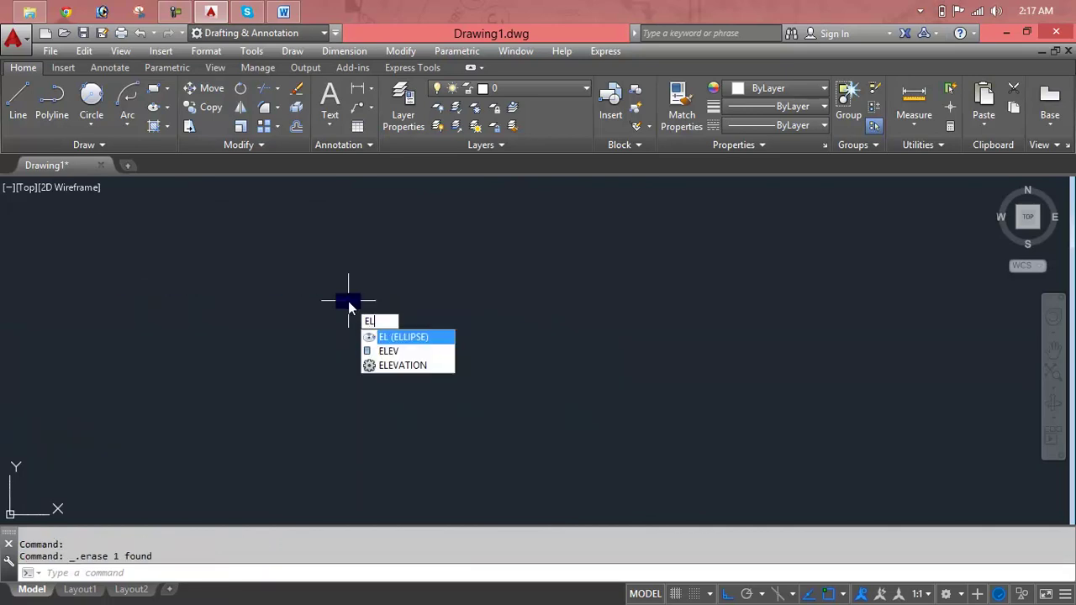
Draw a tall elliptical arc open on its right side, then undo it
key(Return)
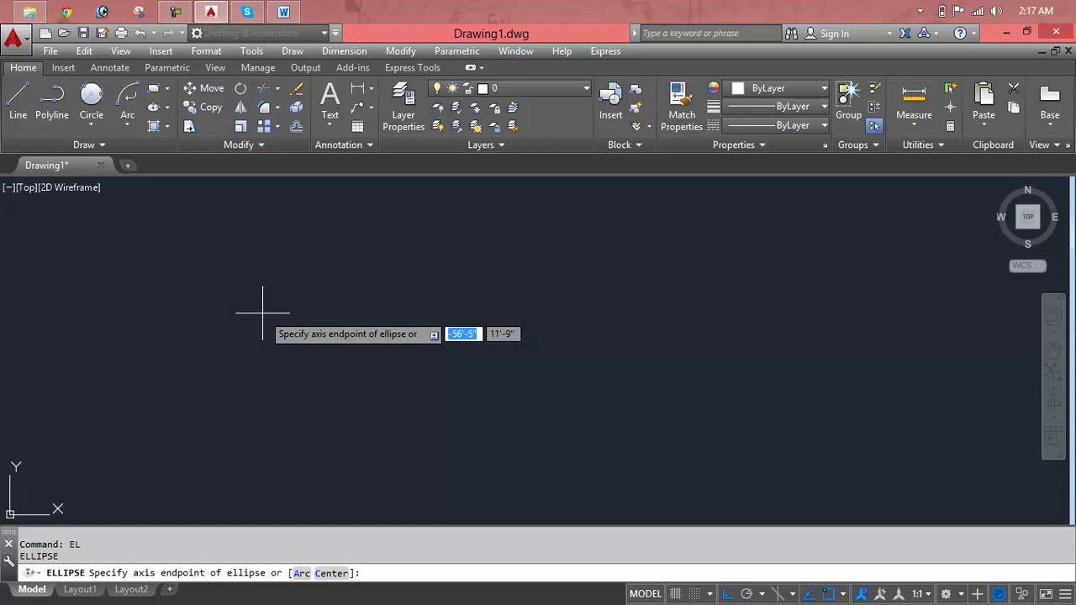
text(a)
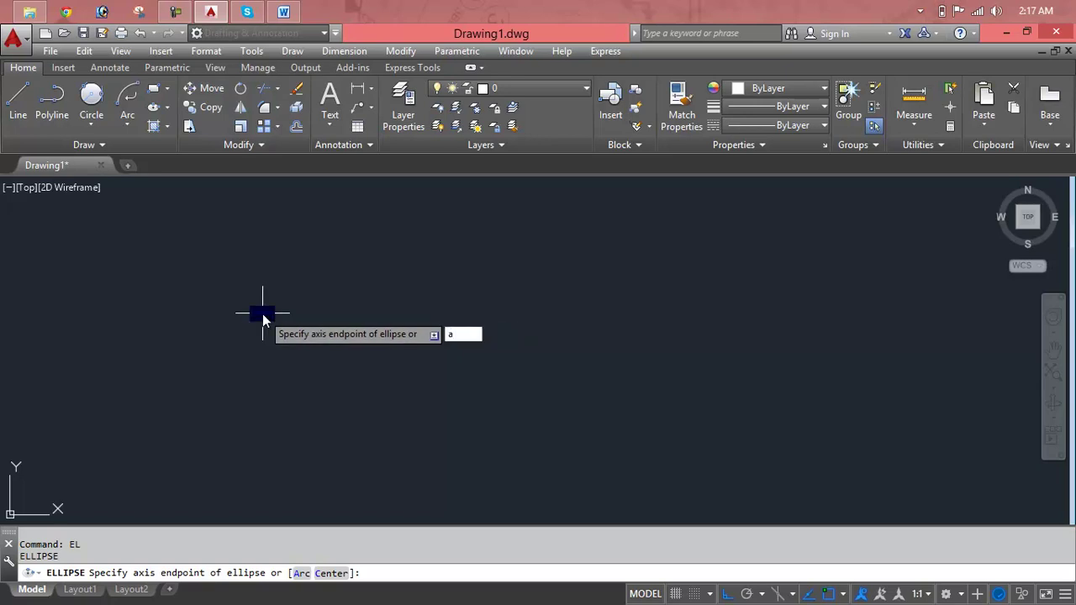
key(Return)
click(262, 313)
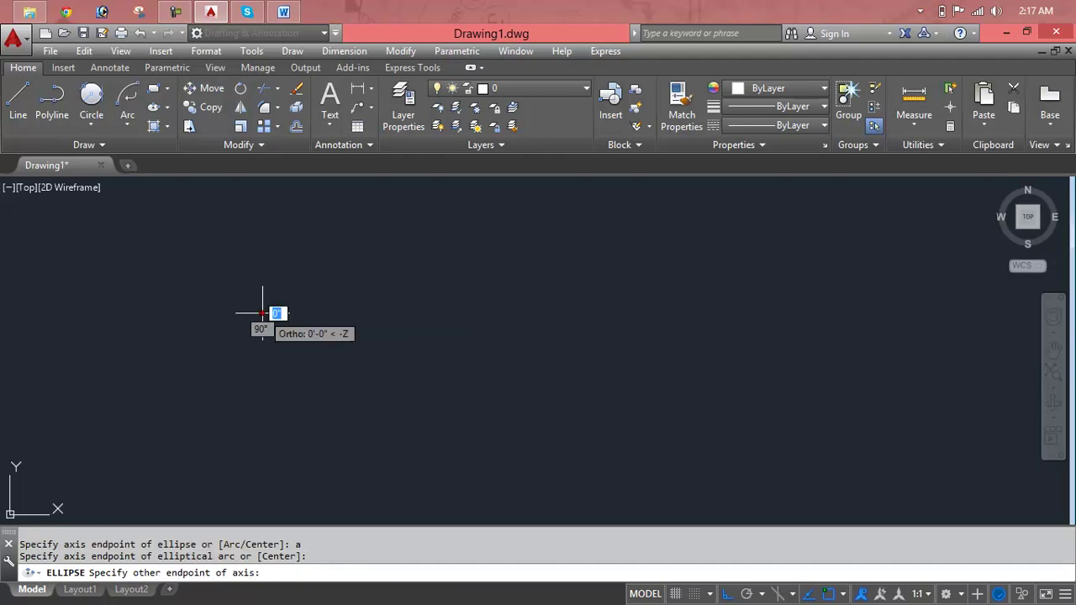
click(603, 313)
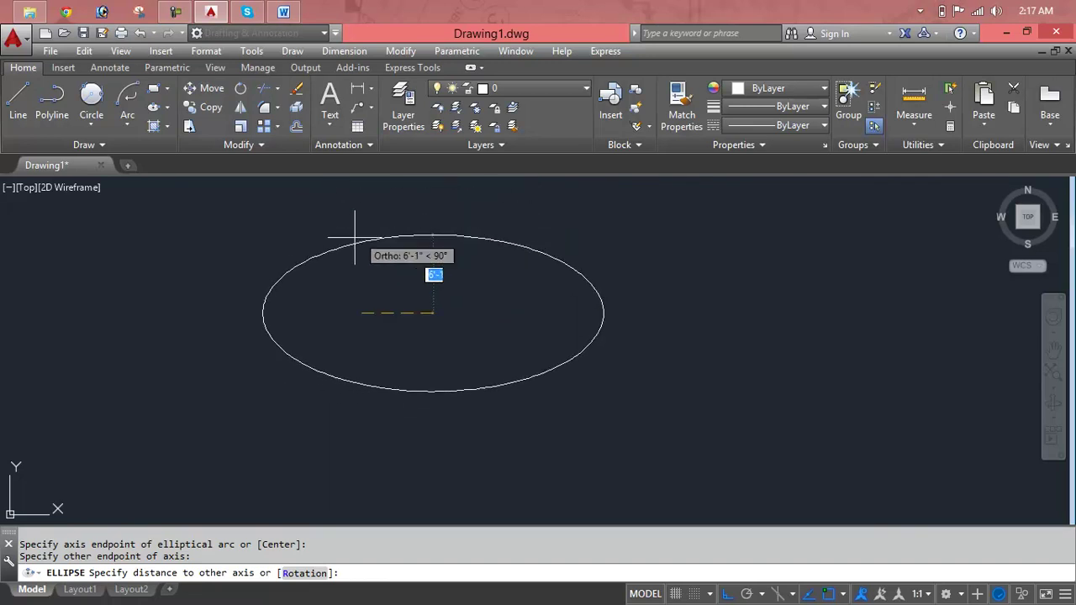
click(225, 286)
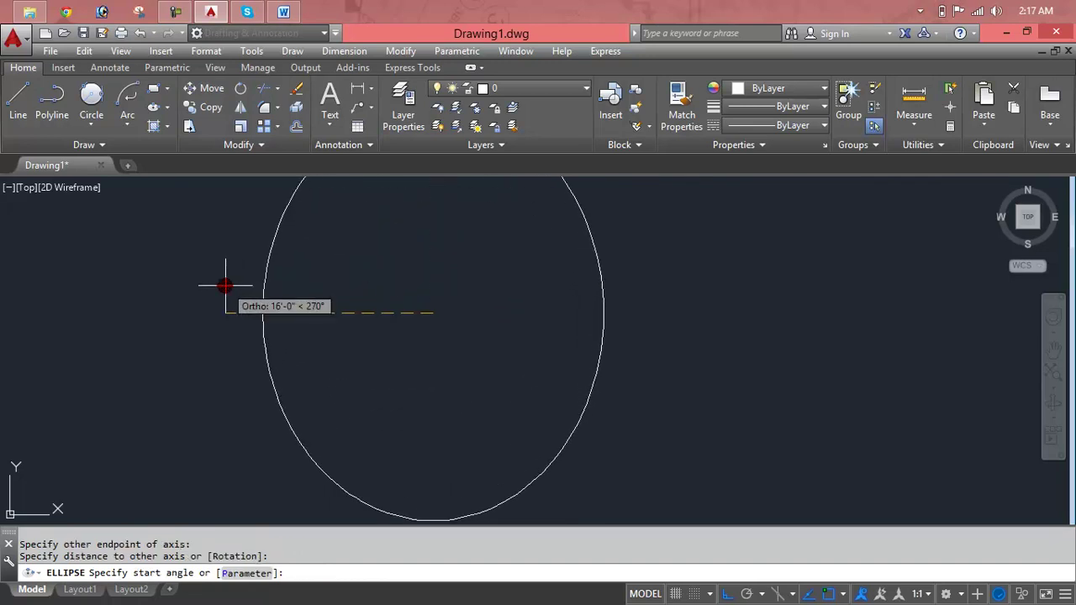
click(704, 317)
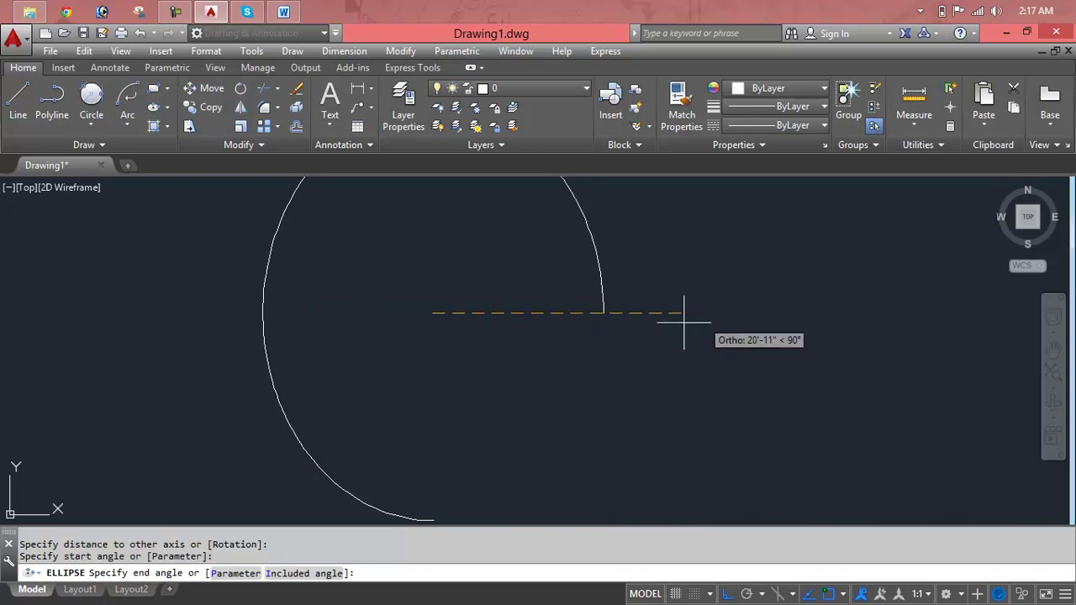
middle_drag(458, 445, 451, 367)
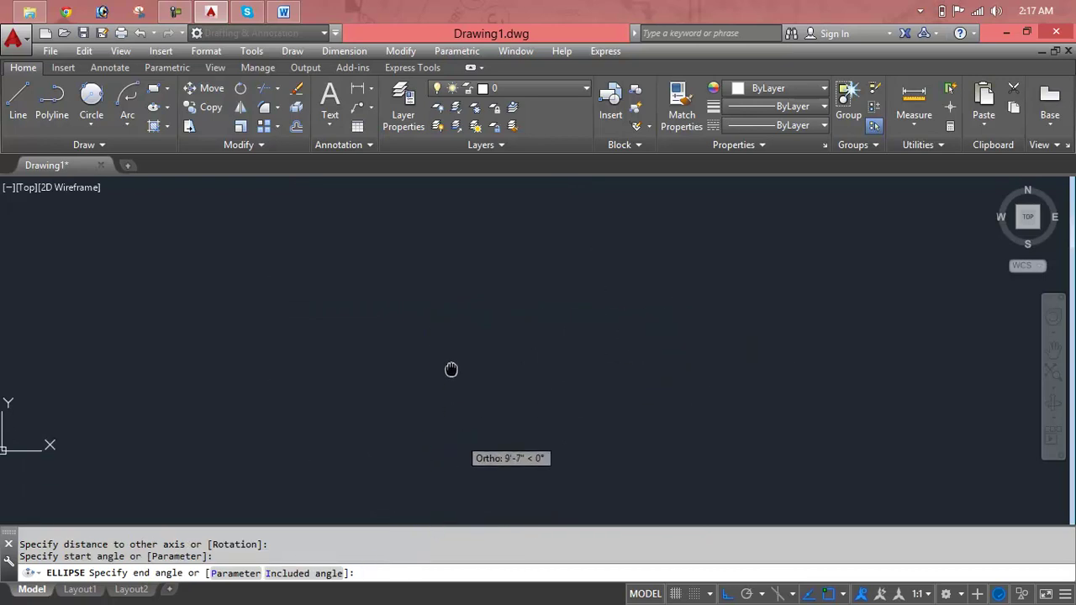
click(441, 472)
middle_drag(585, 370, 593, 473)
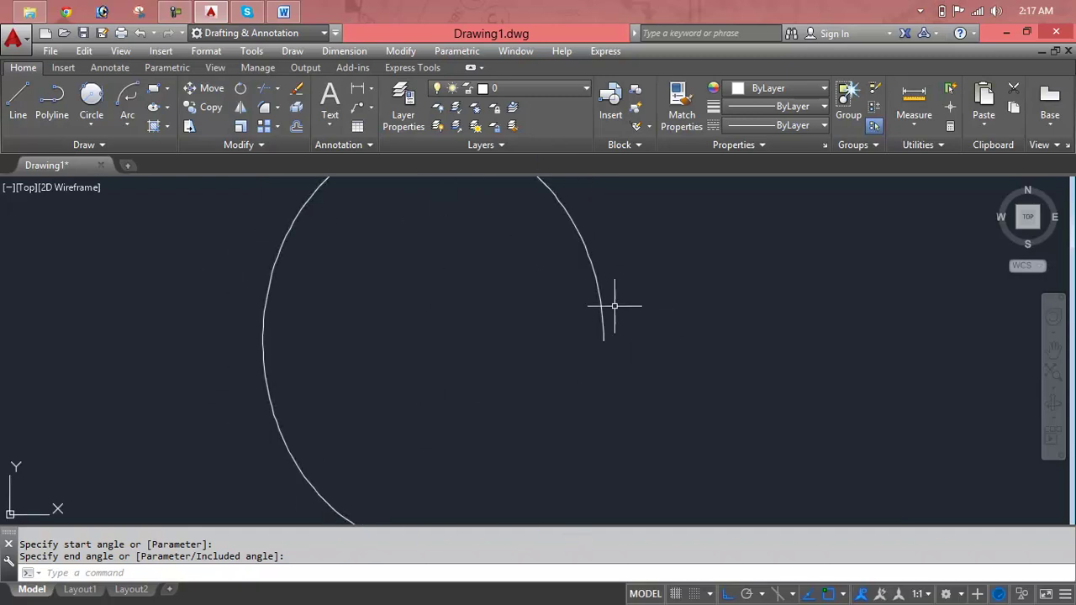
key(ctrl+z)
key(ctrl+z)
key(ctrl+z)
key(ctrl+z)
text(E)
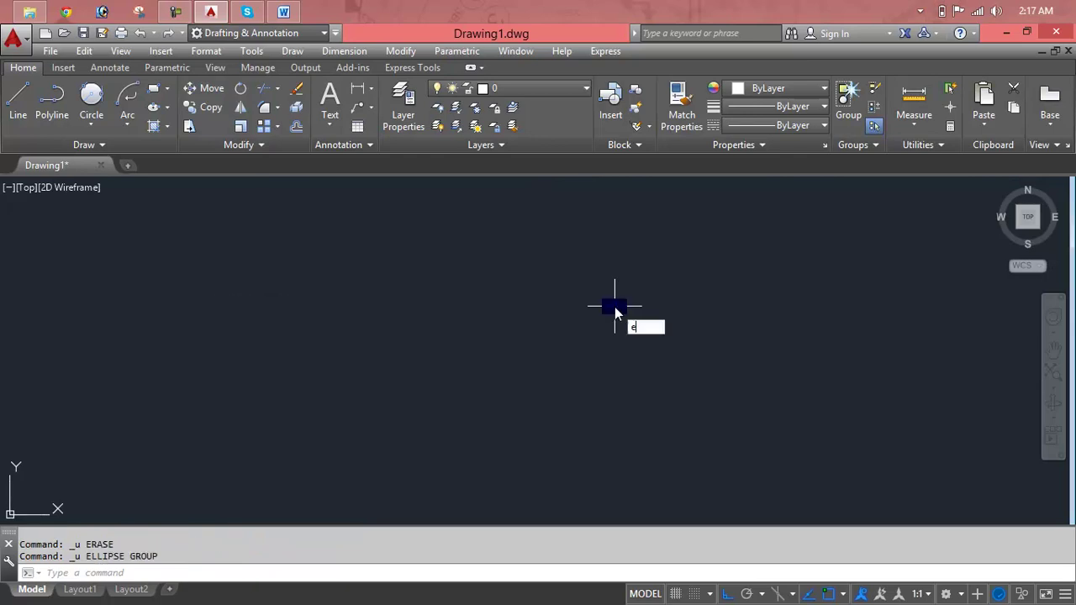
text(Lp)
key(Return)
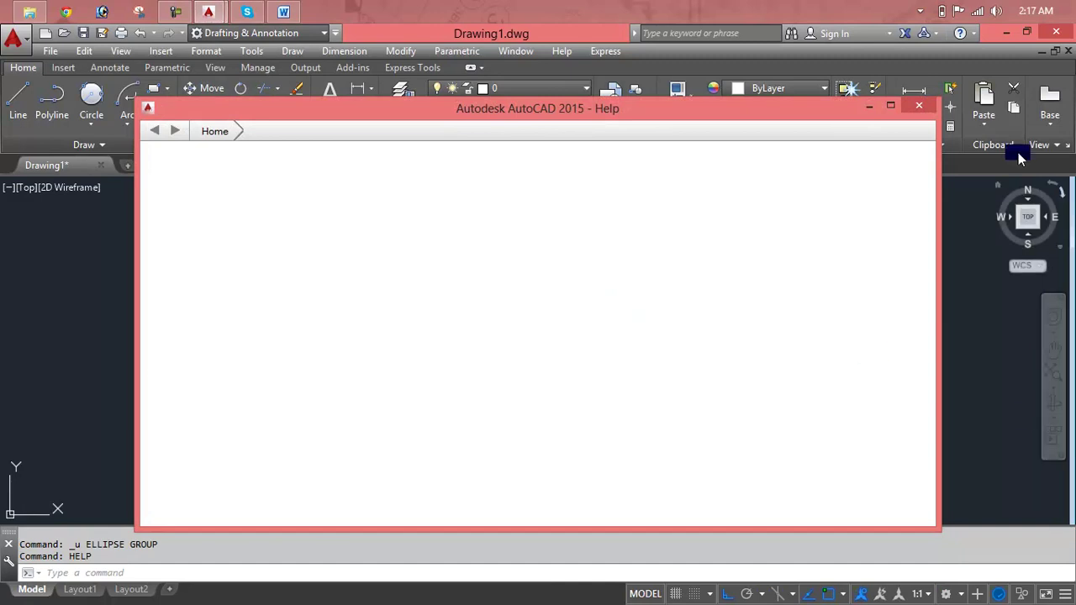
click(918, 107)
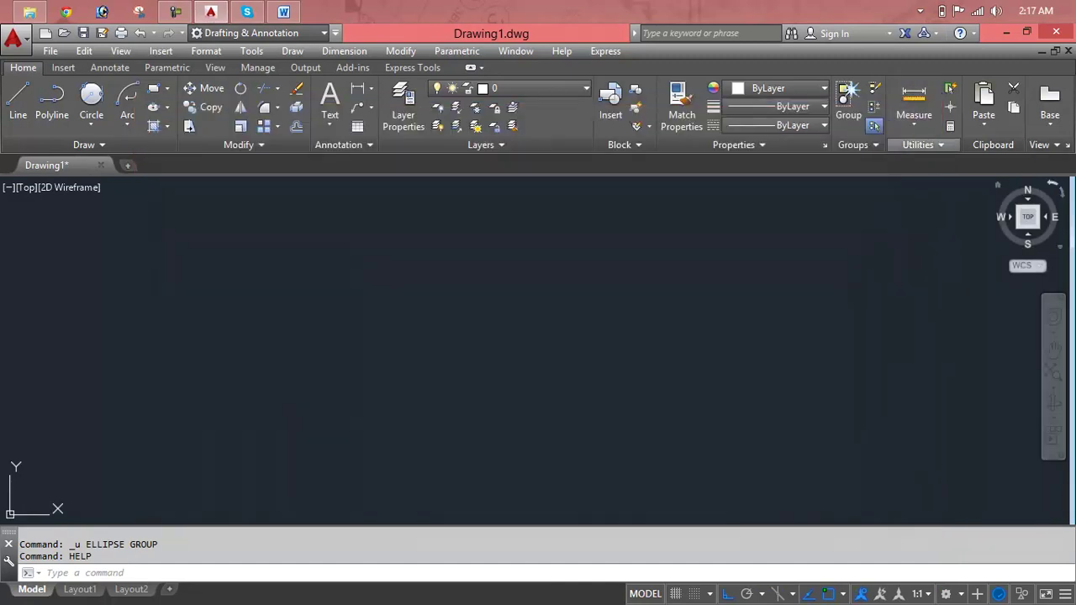
text(El)
key(Return)
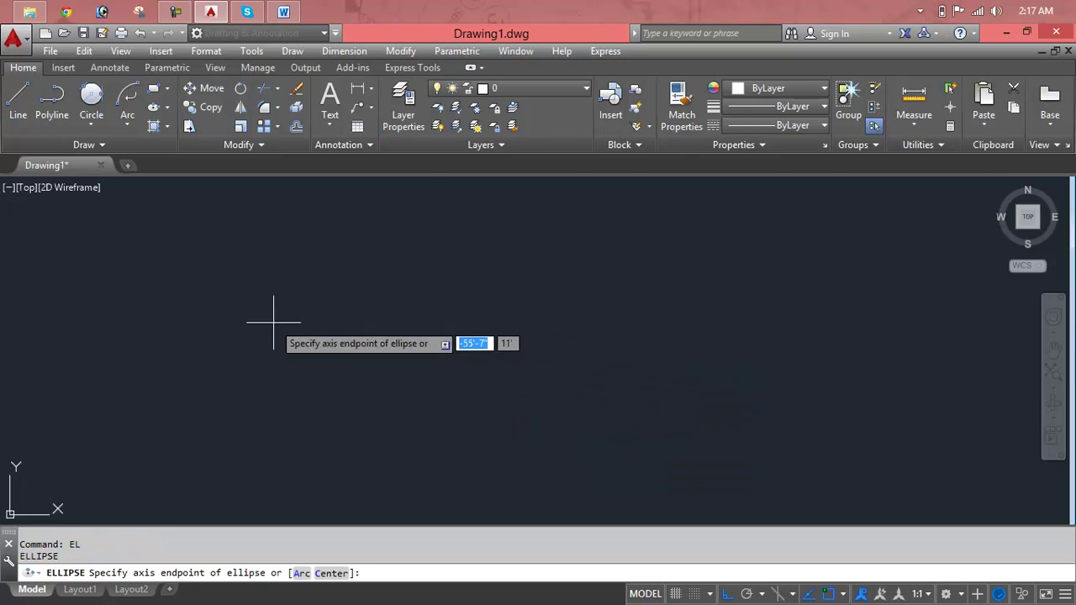
text(c)
key(Return)
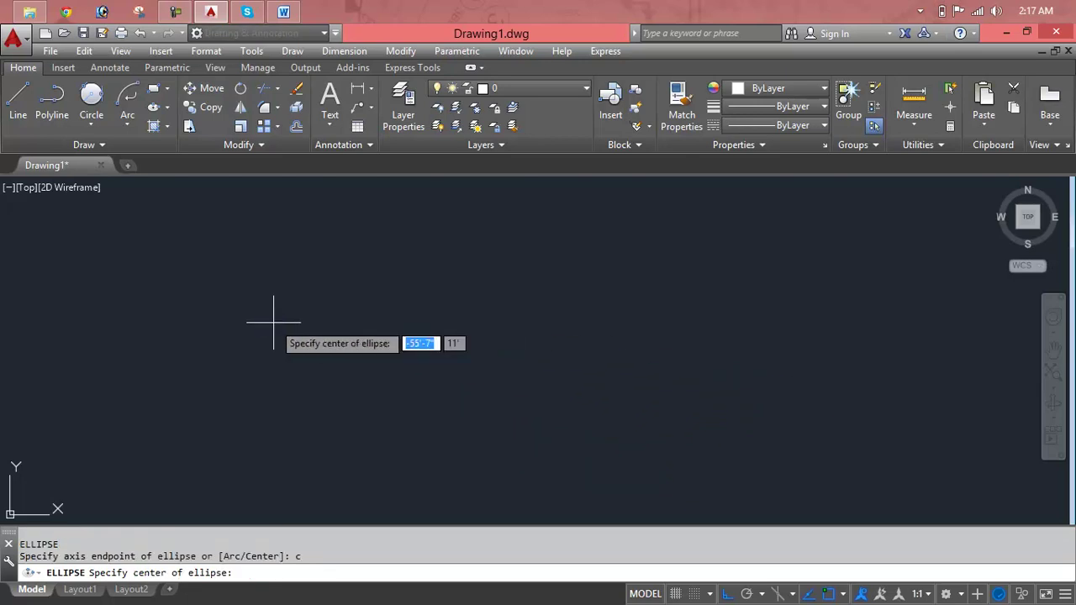
click(273, 322)
click(638, 345)
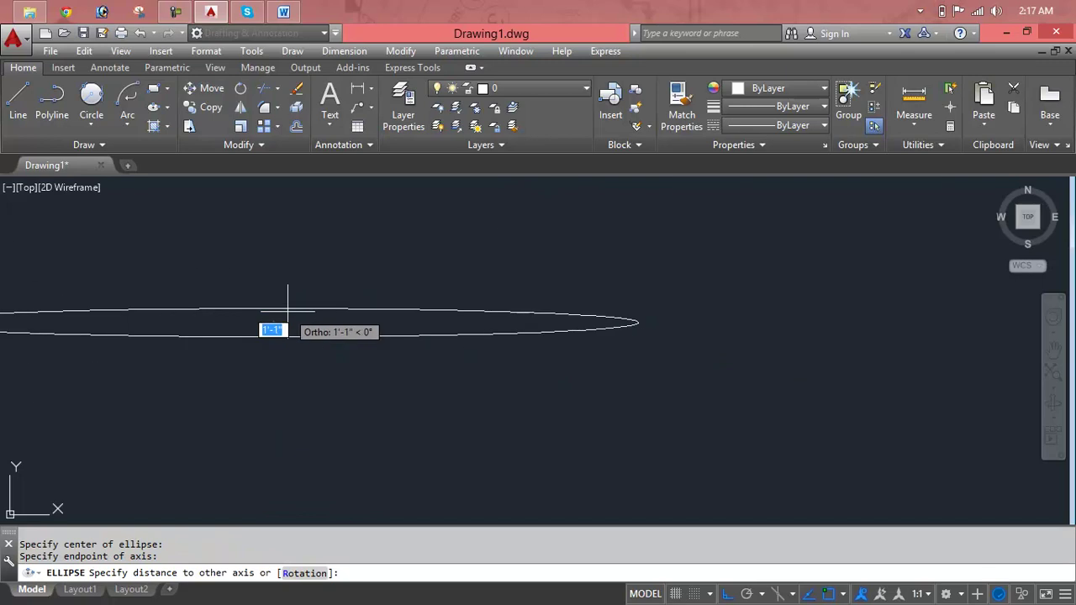
click(346, 314)
click(636, 248)
click(550, 329)
key(Delete)
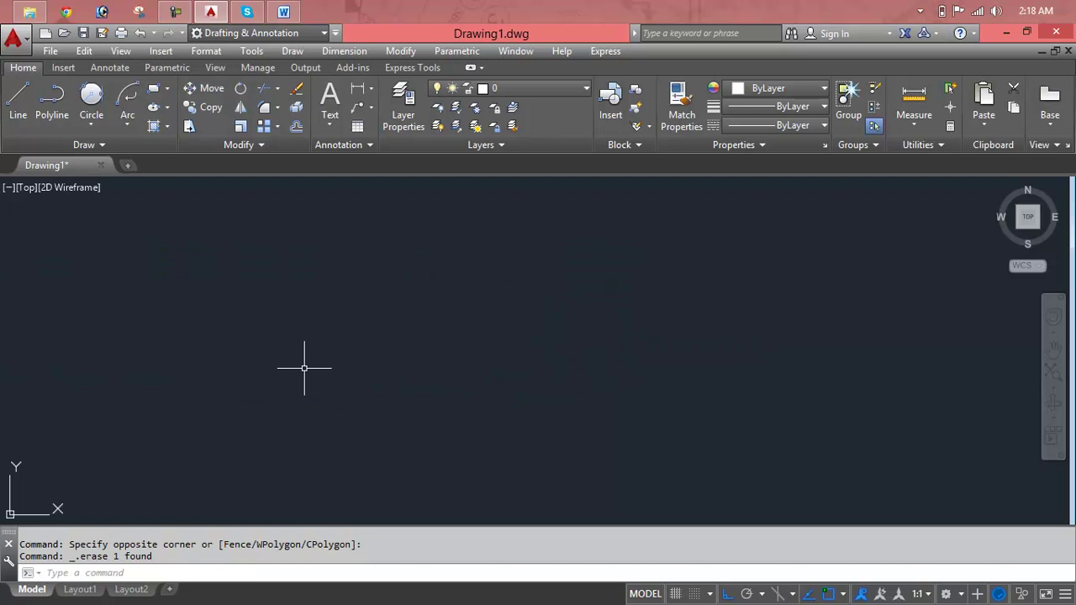
text(e)
key(Return)
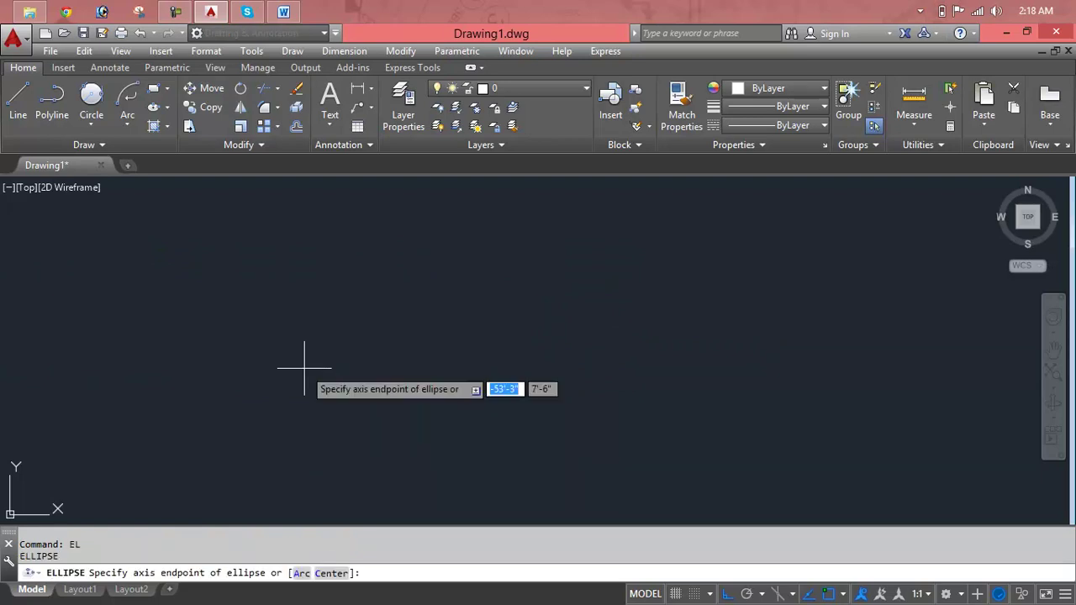
click(281, 361)
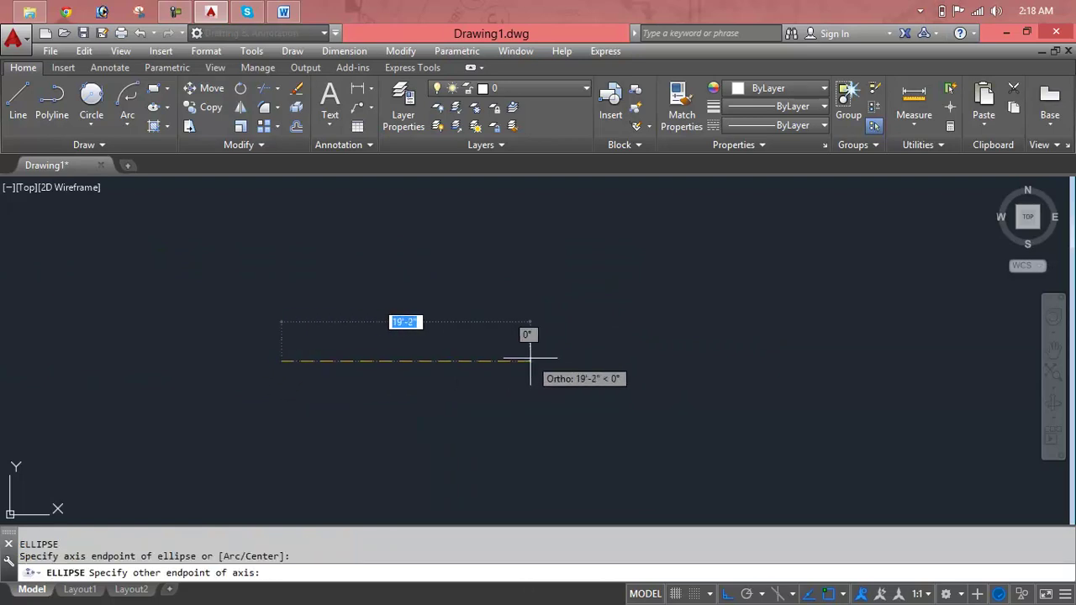
text(10')
key(Return)
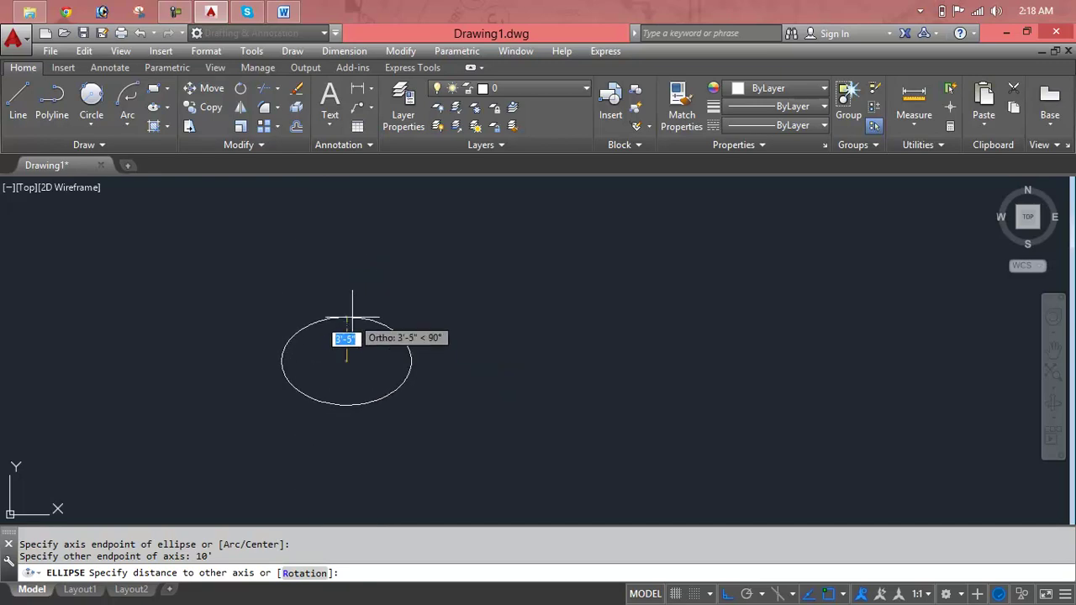
text(5)
key(Return)
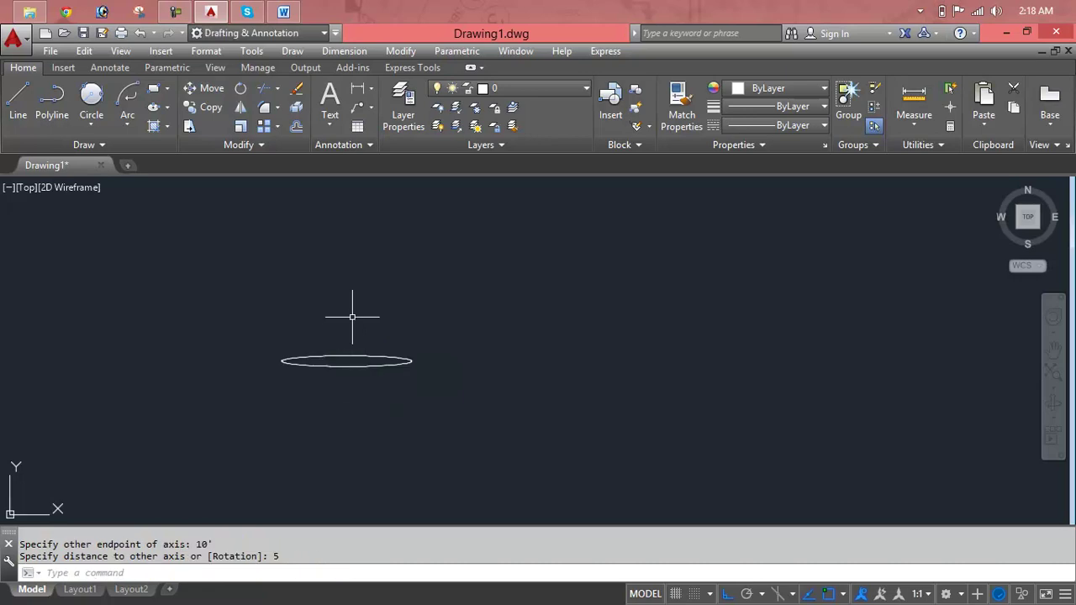
scroll(330, 360, up, 5)
scroll(328, 360, up, 3)
scroll(330, 362, down, 6)
click(463, 320)
click(324, 404)
key(Delete)
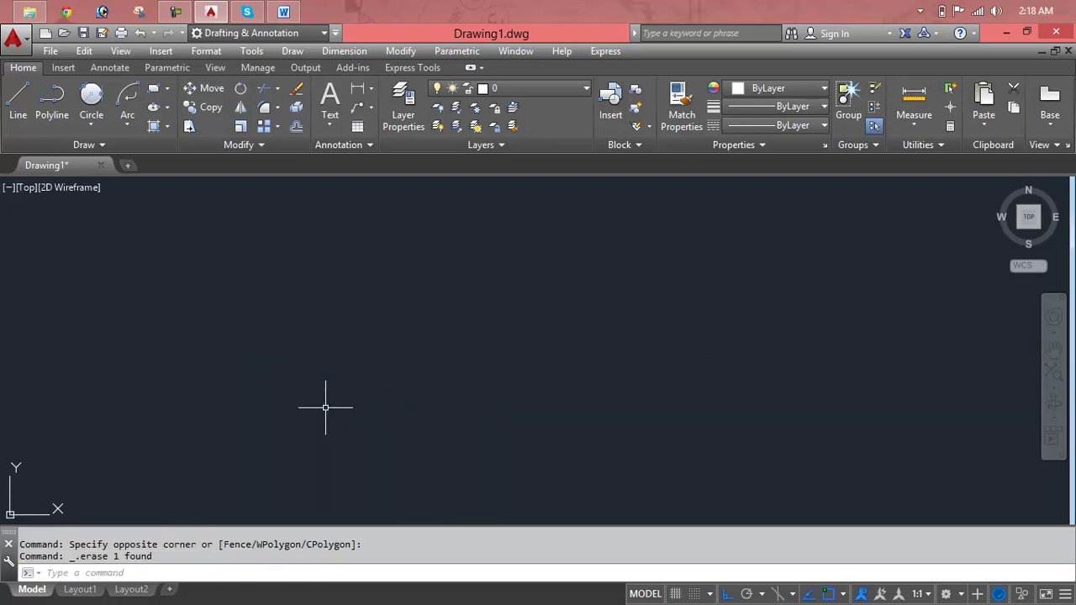
text(EL)
key(Return)
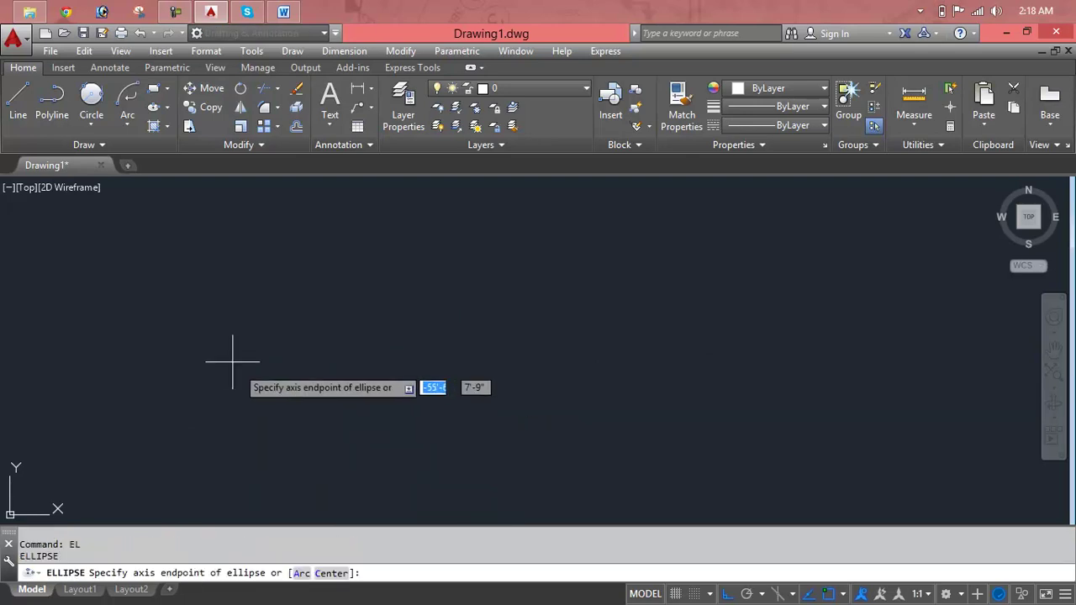
click(211, 350)
text(10)
key(Return)
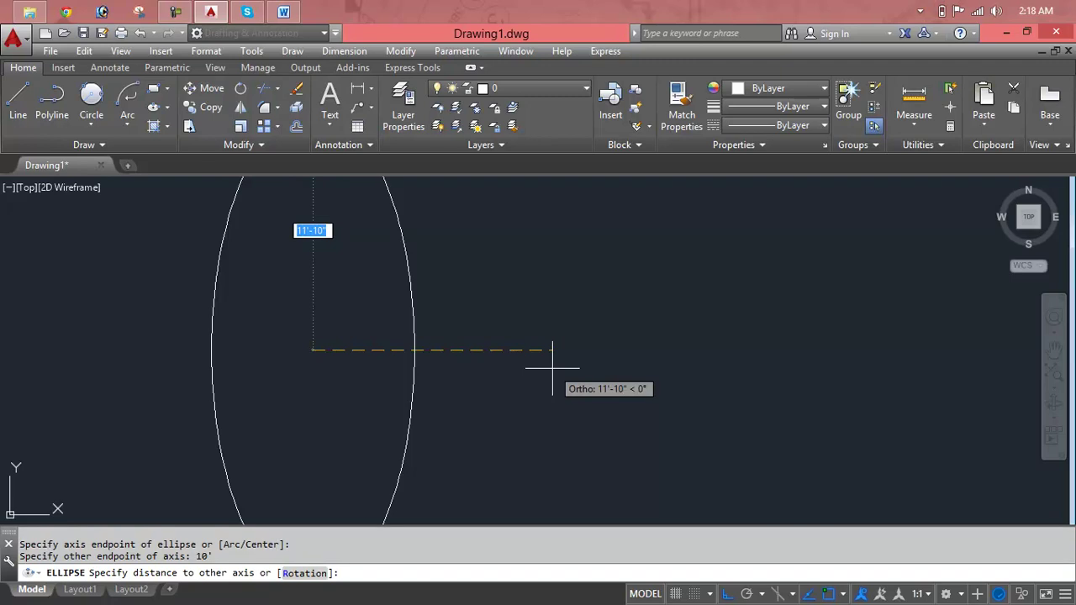
text(9)
key(Return)
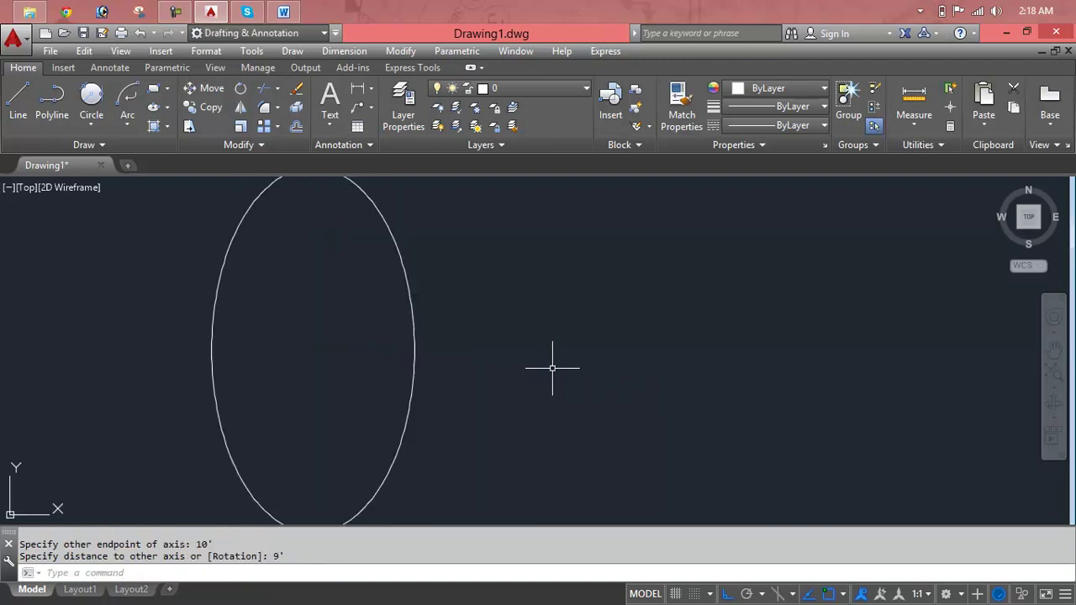
scroll(316, 350, down, 2)
middle_drag(367, 317, 384, 331)
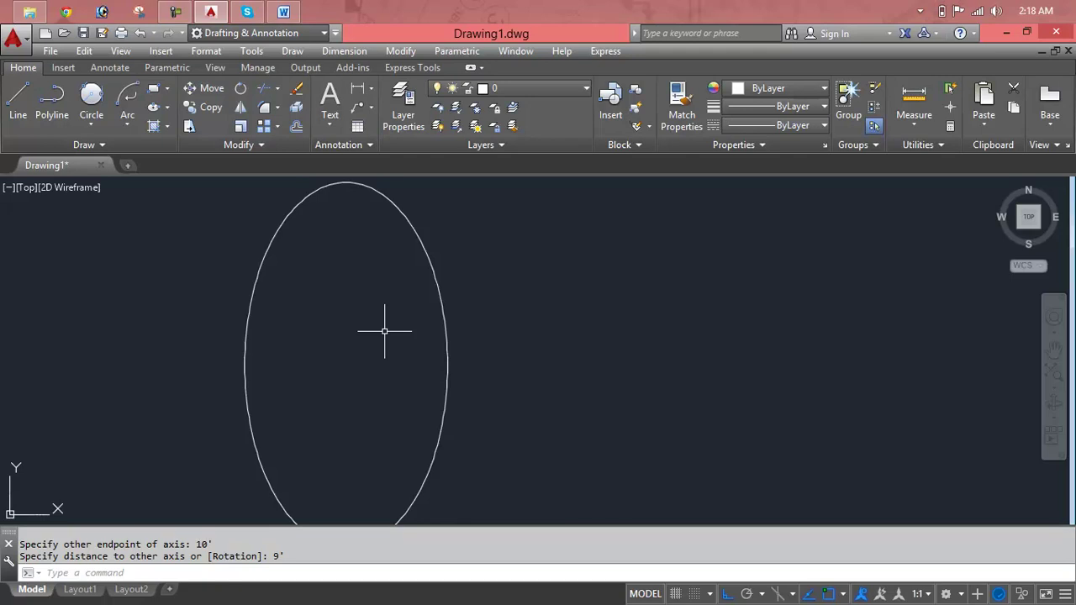
click(487, 358)
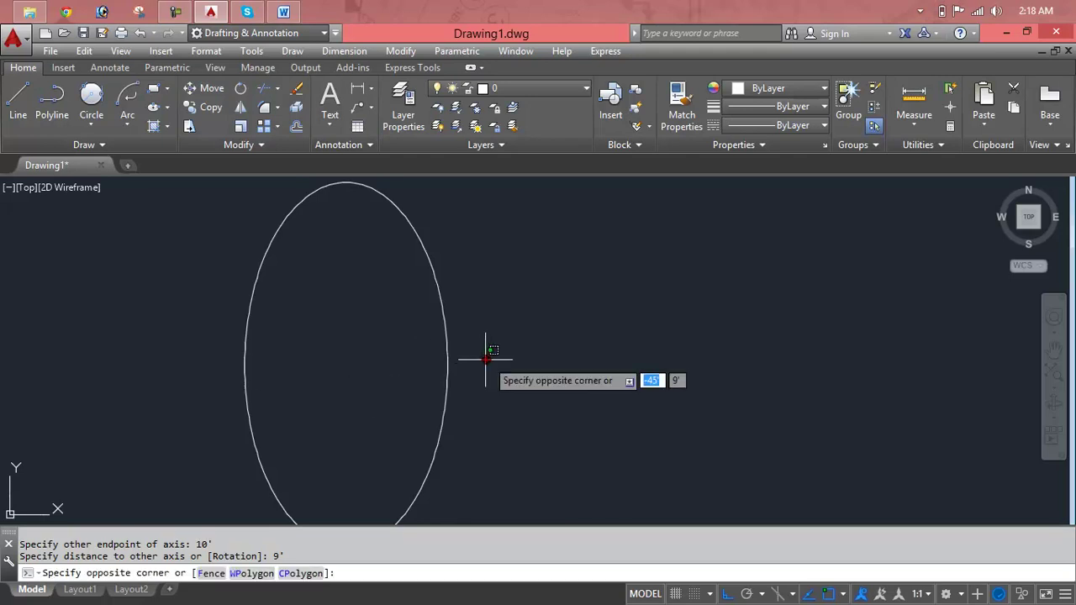
click(401, 388)
key(Delete)
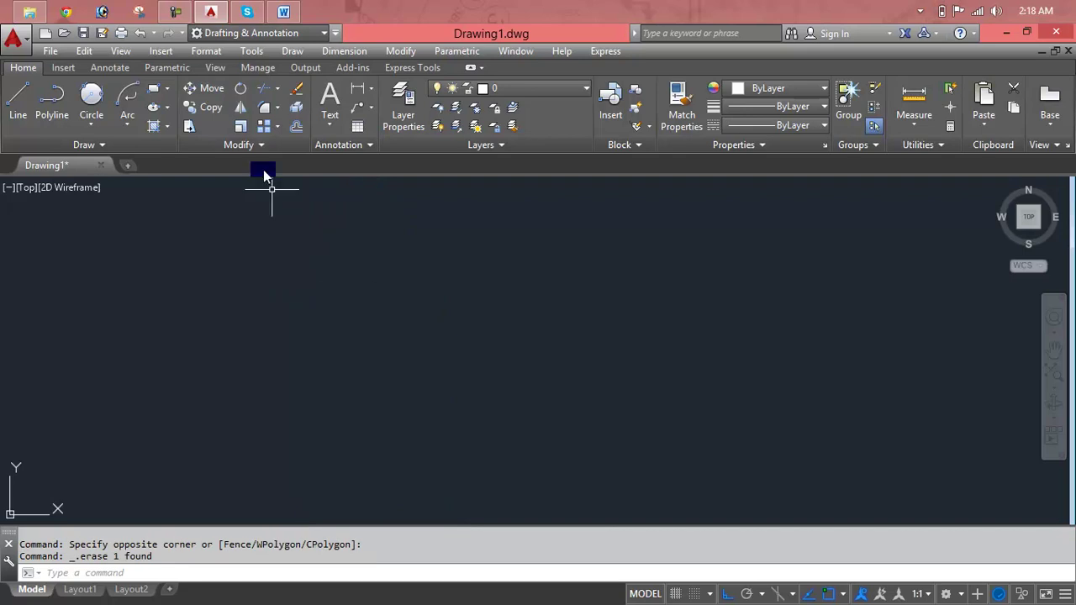
Draw a wide full ellipse from two horizontal axis endpoints with a 6' other half-axis
click(168, 116)
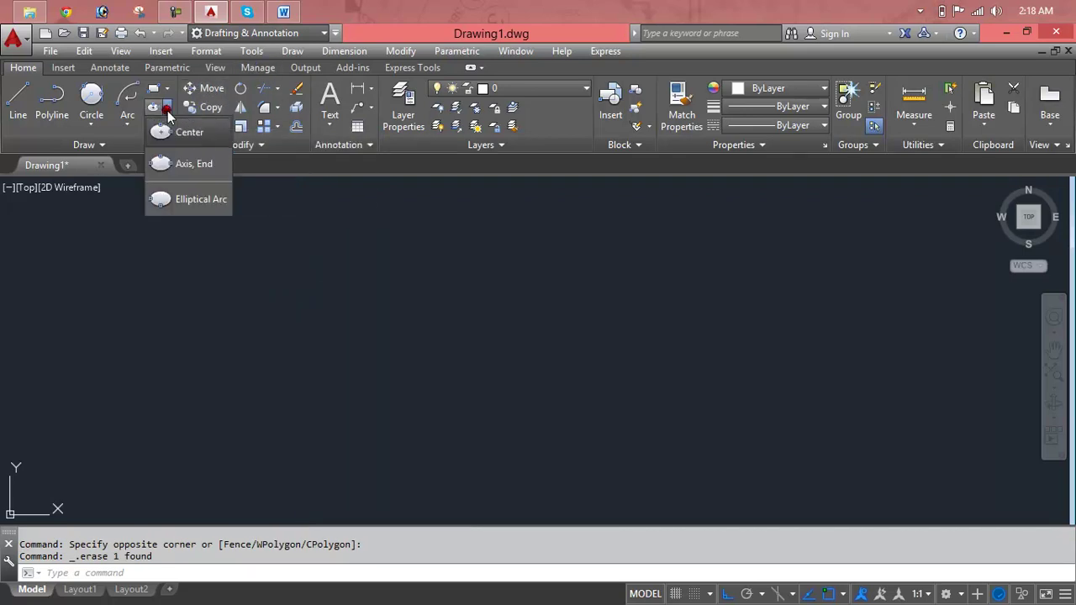
click(194, 164)
click(171, 371)
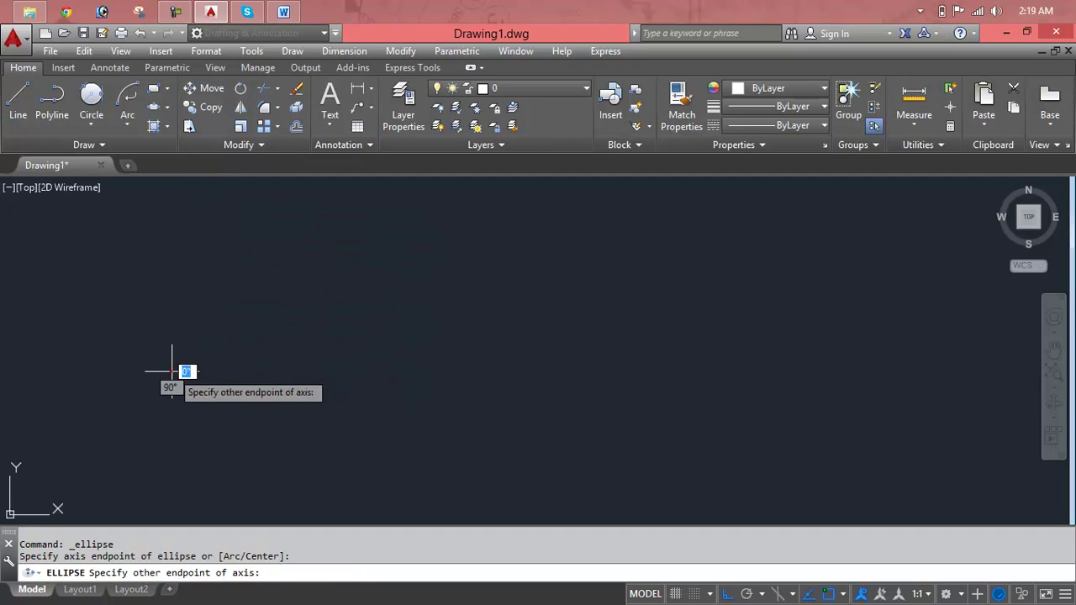
click(641, 370)
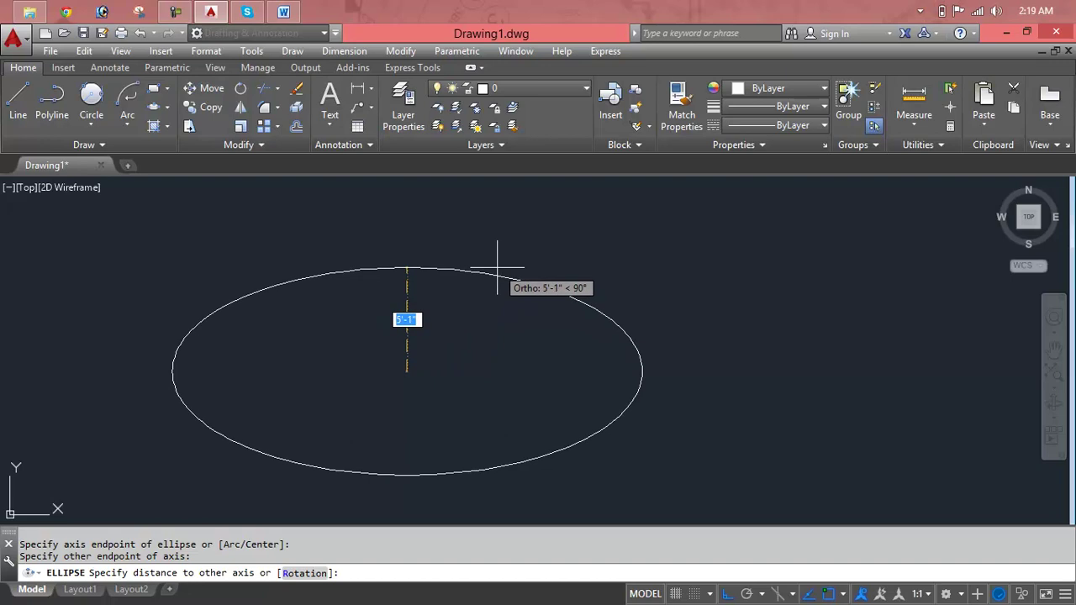
text(6)
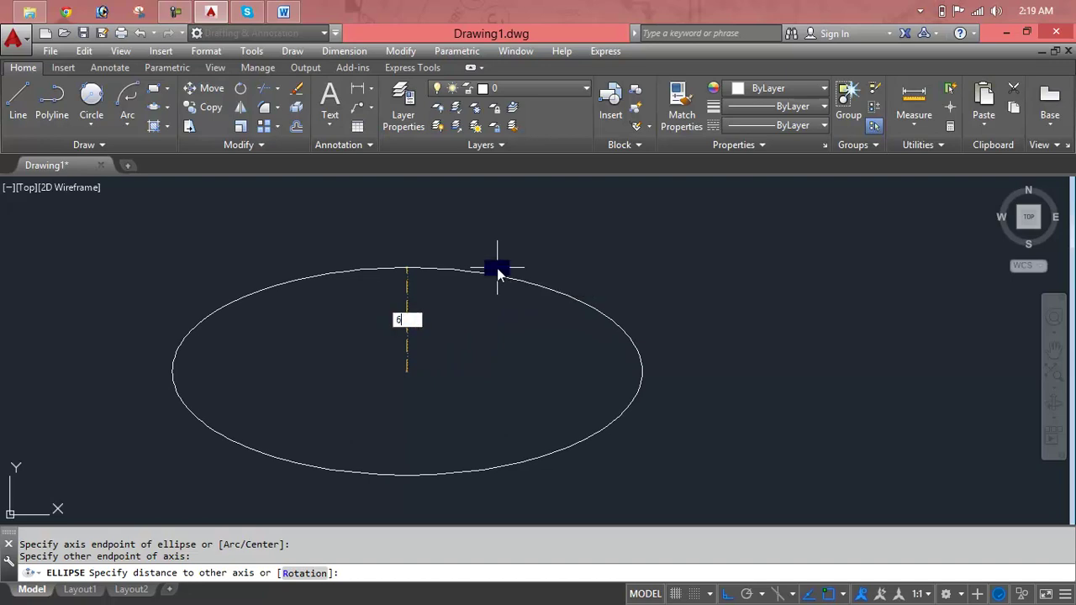
key(Return)
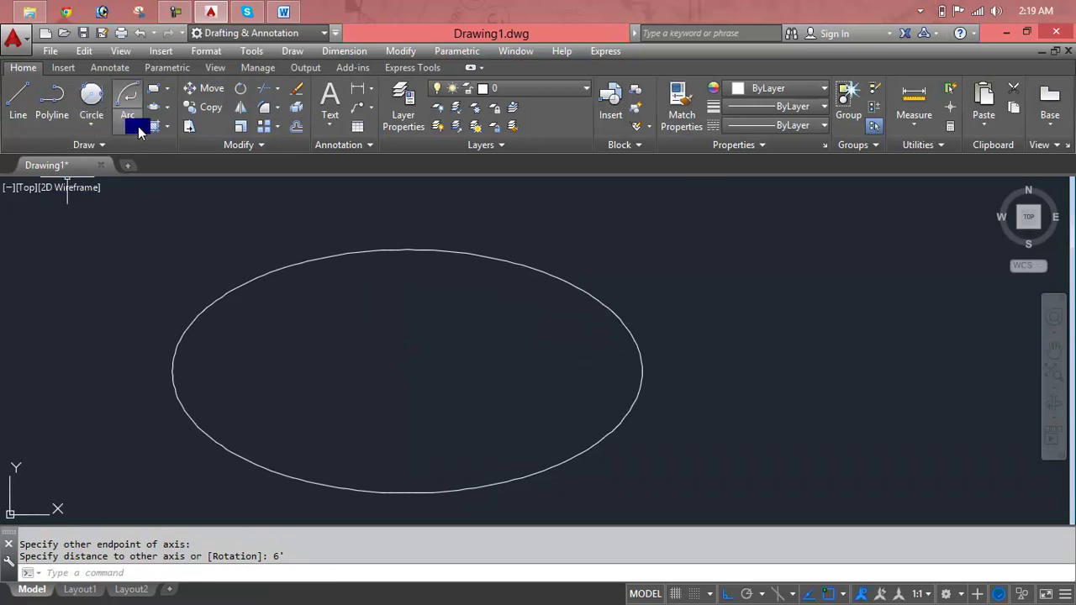
Inside it, draw an elliptical arc with a 5' half-axis, start angle 45°, end angle 16°
click(167, 108)
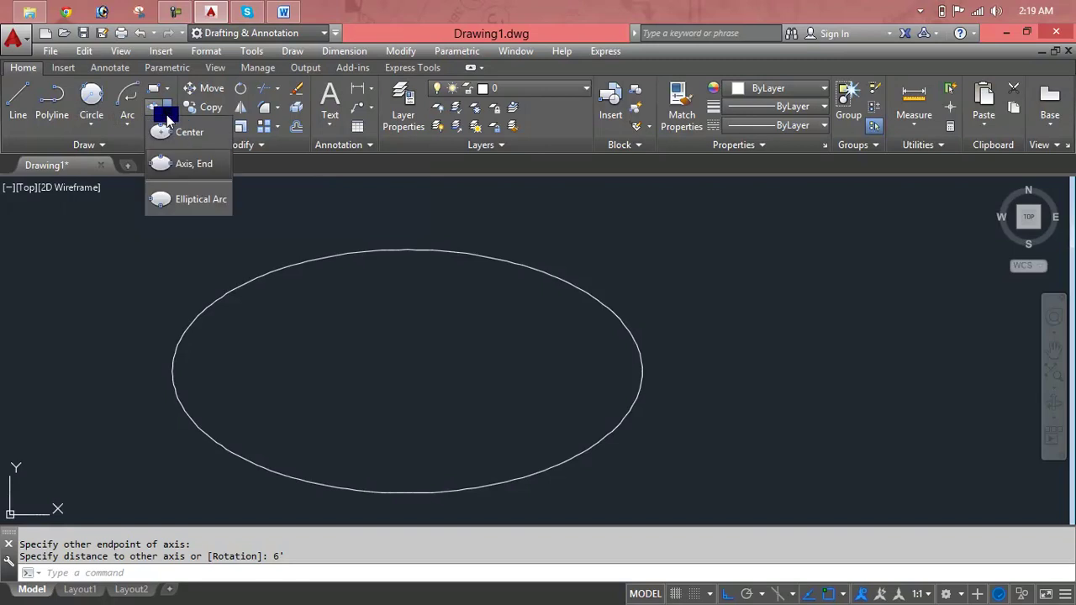
click(189, 206)
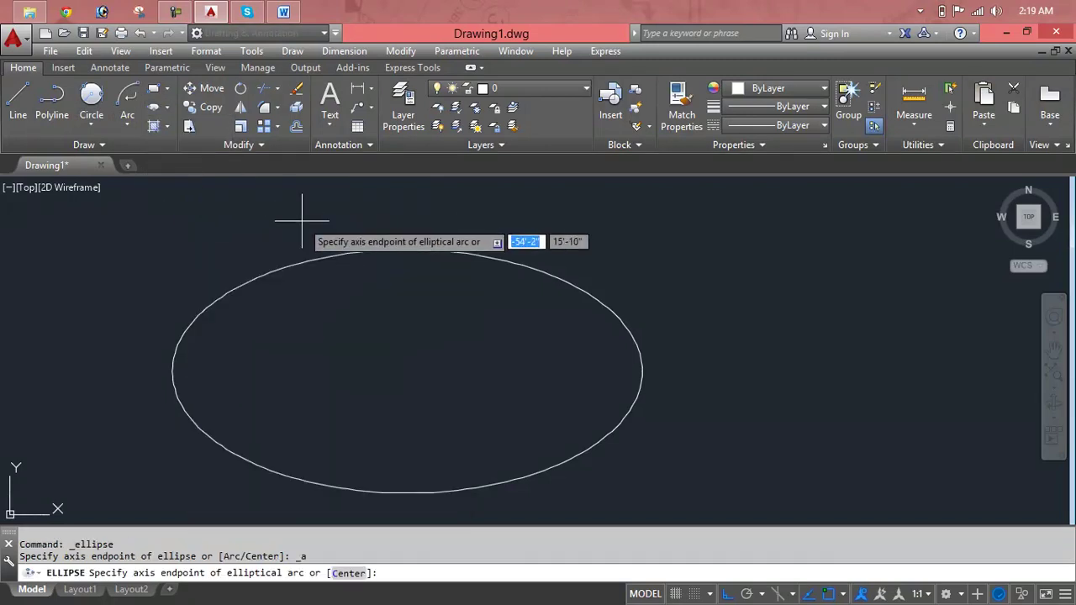
click(270, 359)
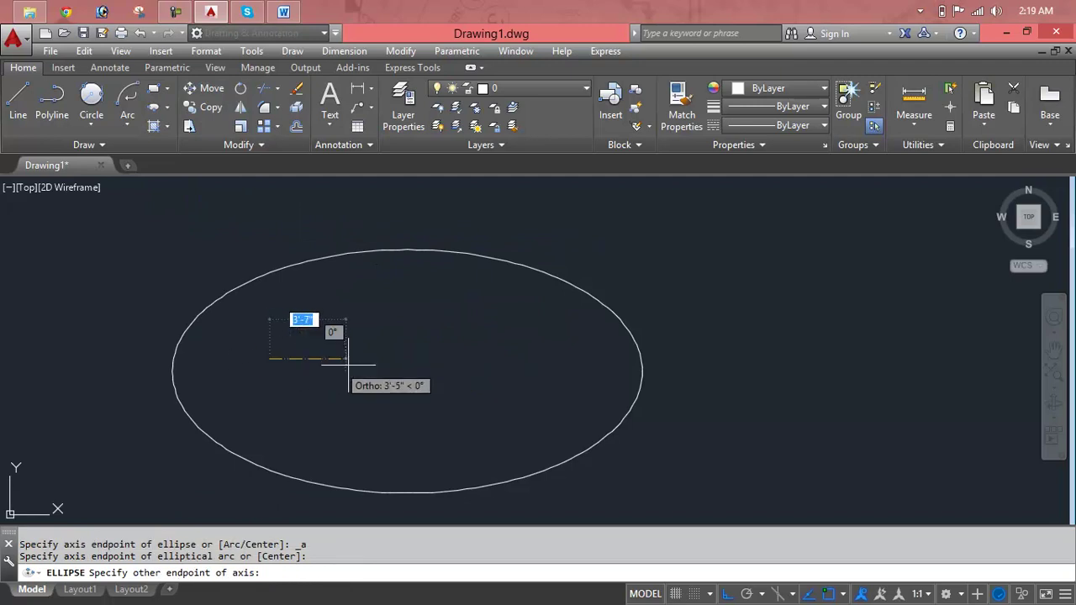
click(569, 379)
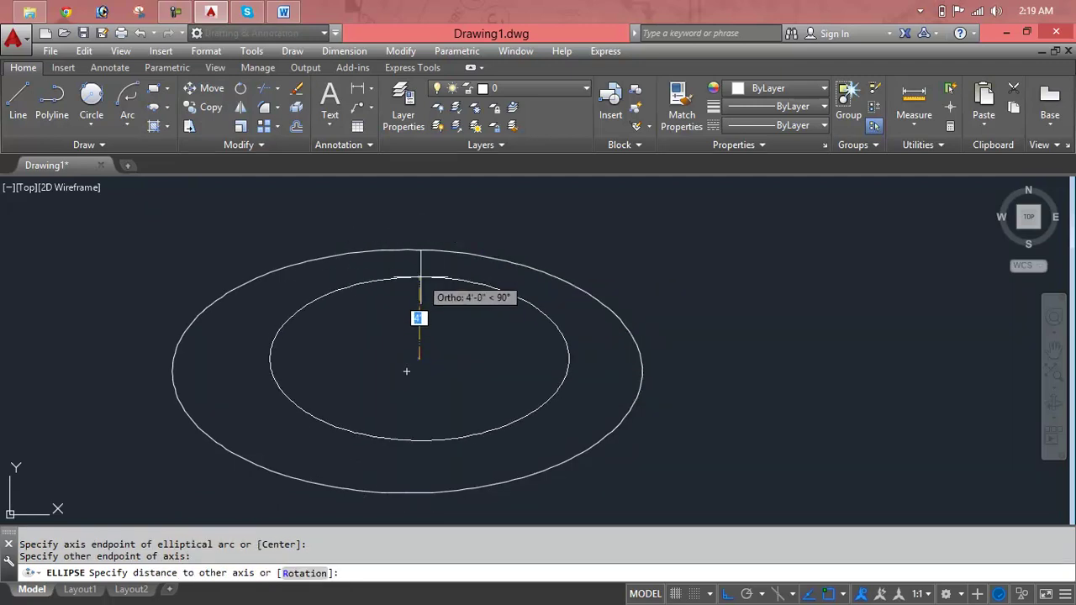
text(5)
key(Return)
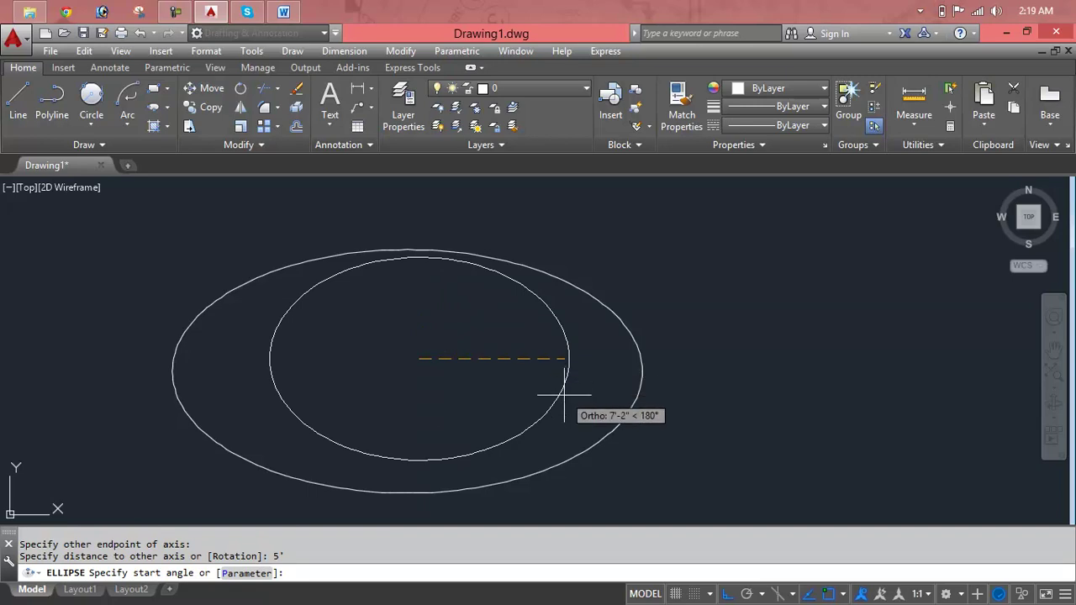
text(45)
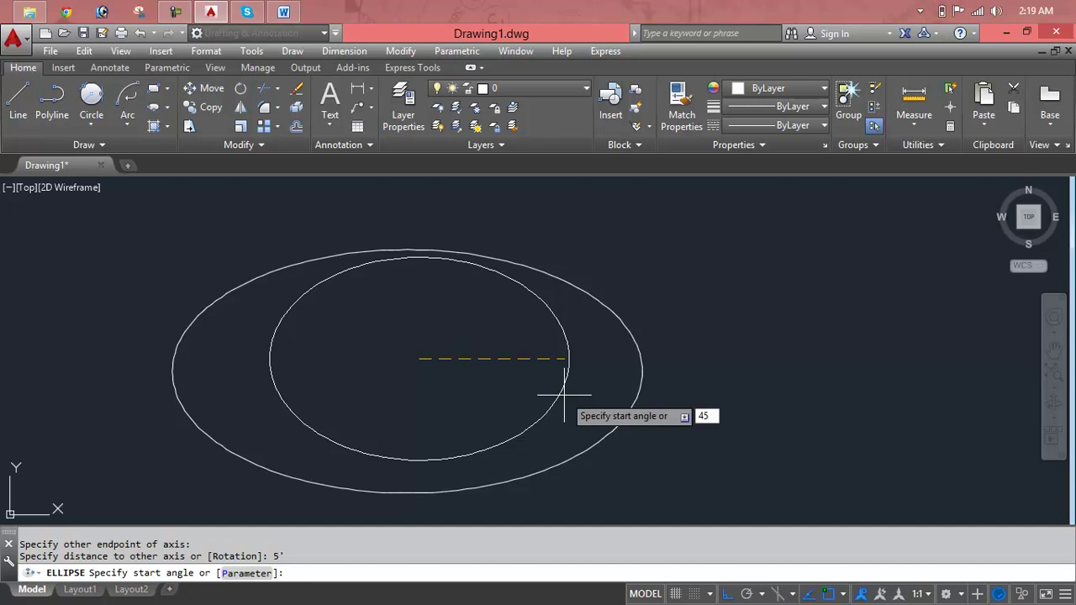
key(Return)
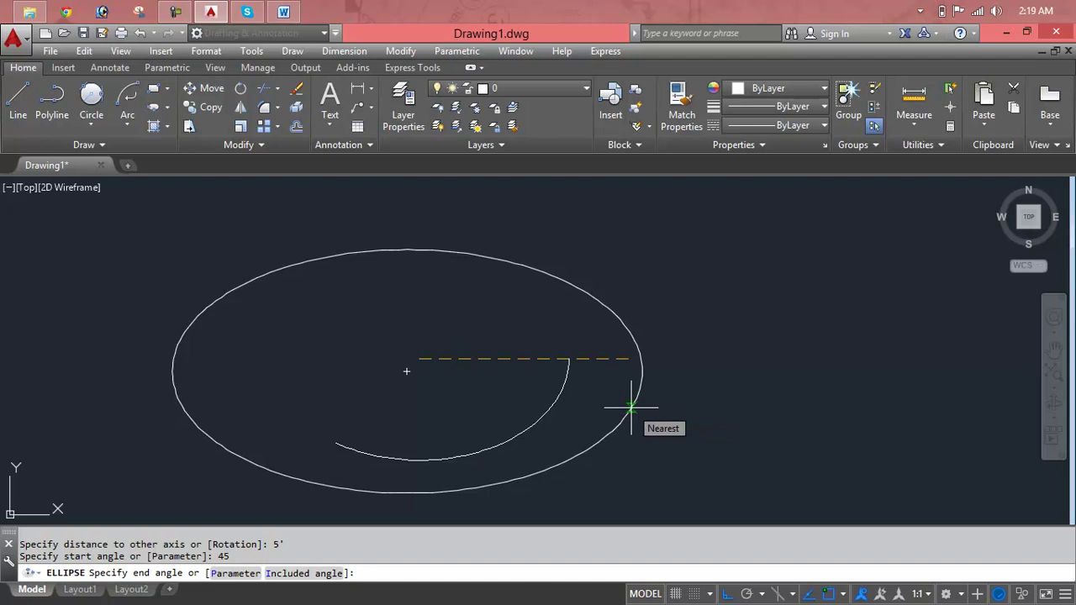
text(16)
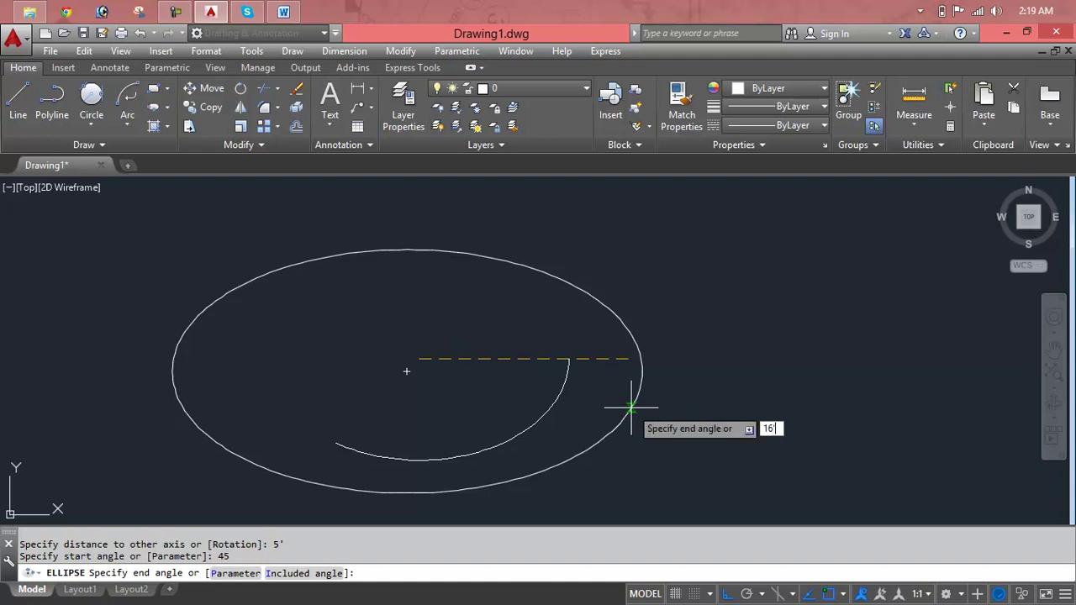
key(Return)
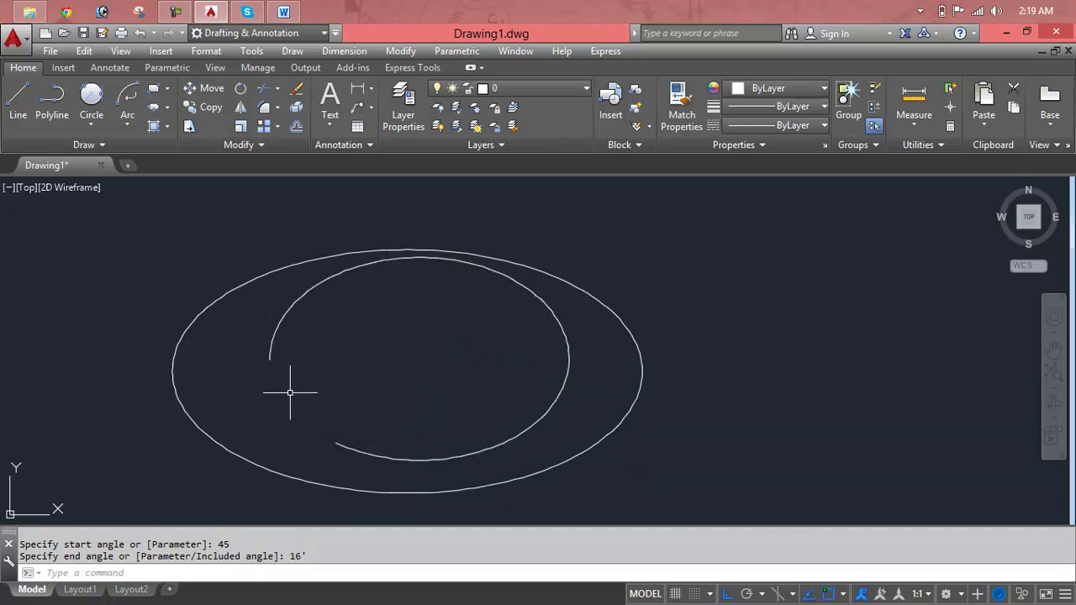
click(709, 233)
click(613, 347)
click(723, 229)
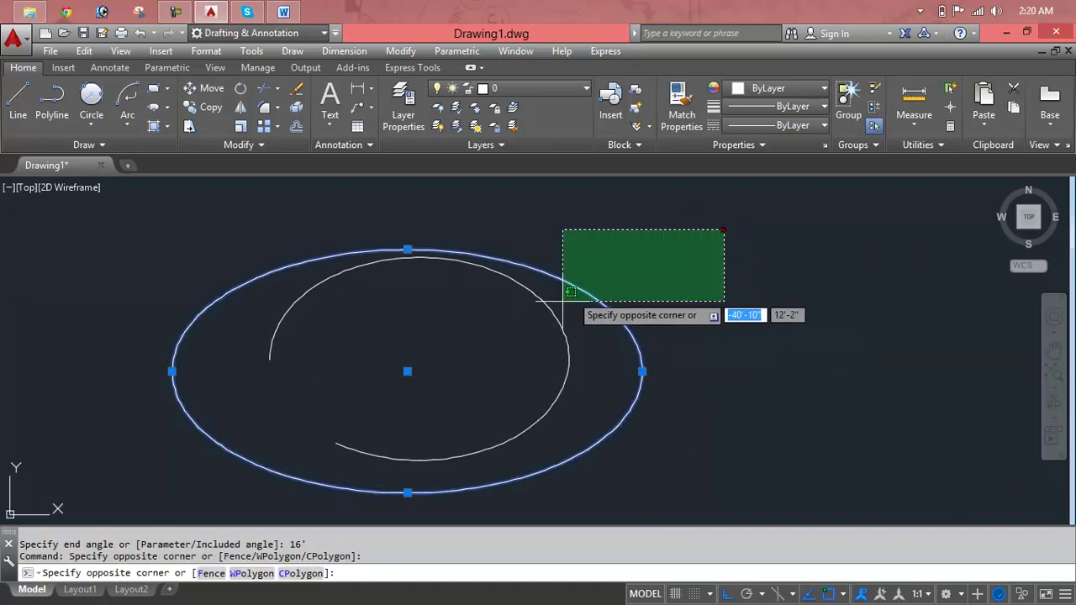
click(464, 362)
key(Delete)
text(el)
key(F1)
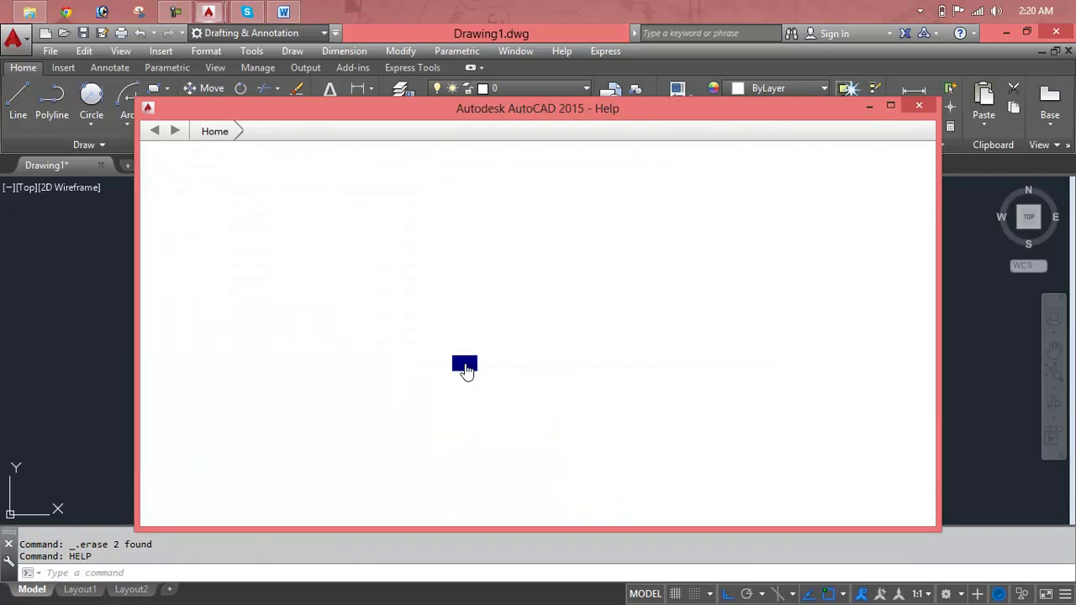
click(919, 106)
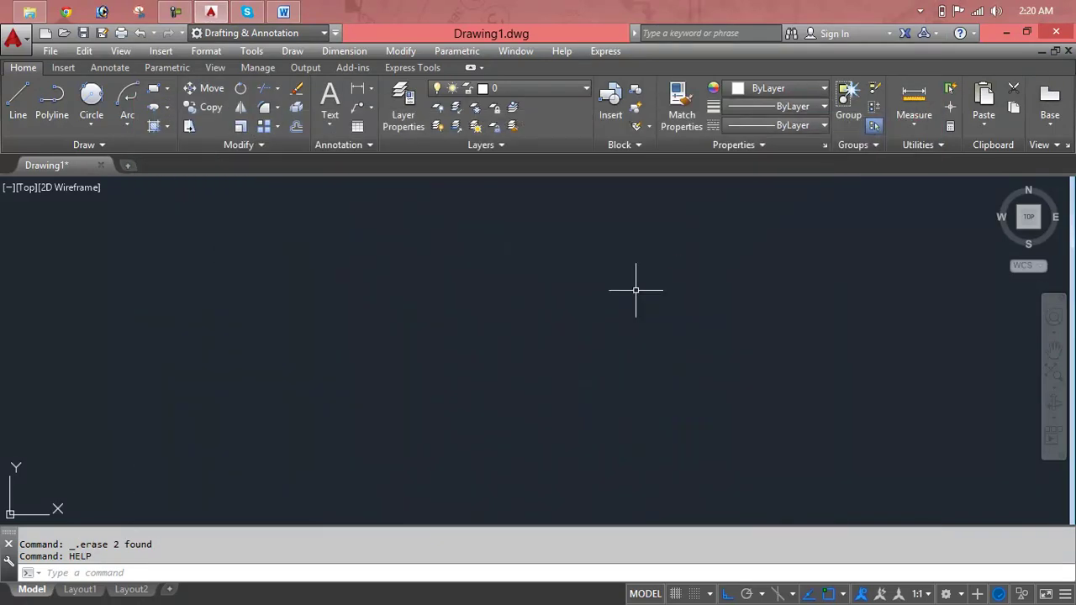
text(el)
Draw an elliptical arc with a 10' axis, 4' other half-axis, start angle 8, keeping the lower-left curve
key(Return)
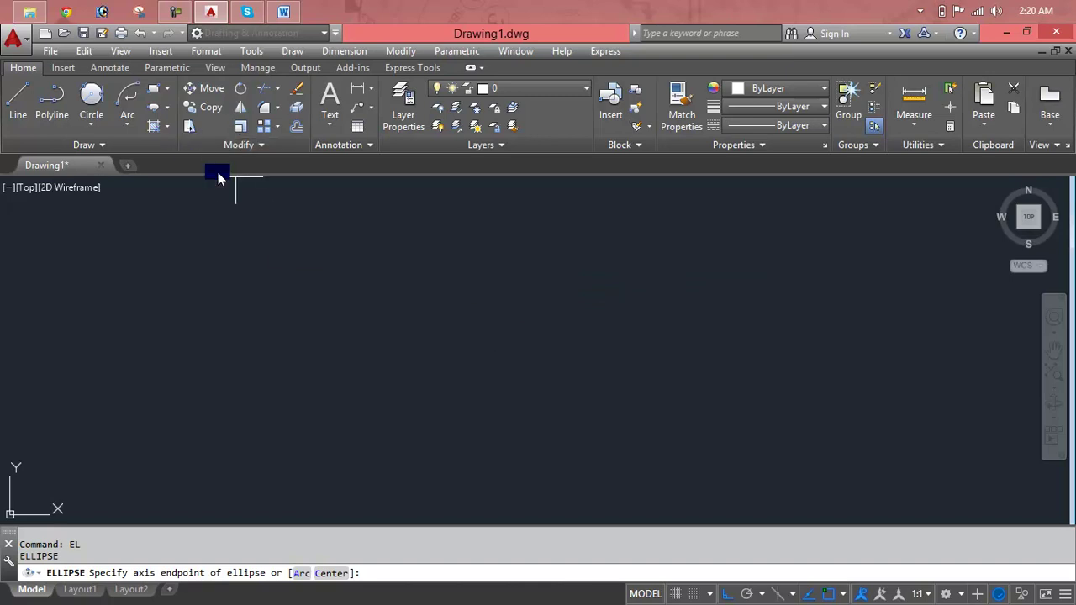
key(Return)
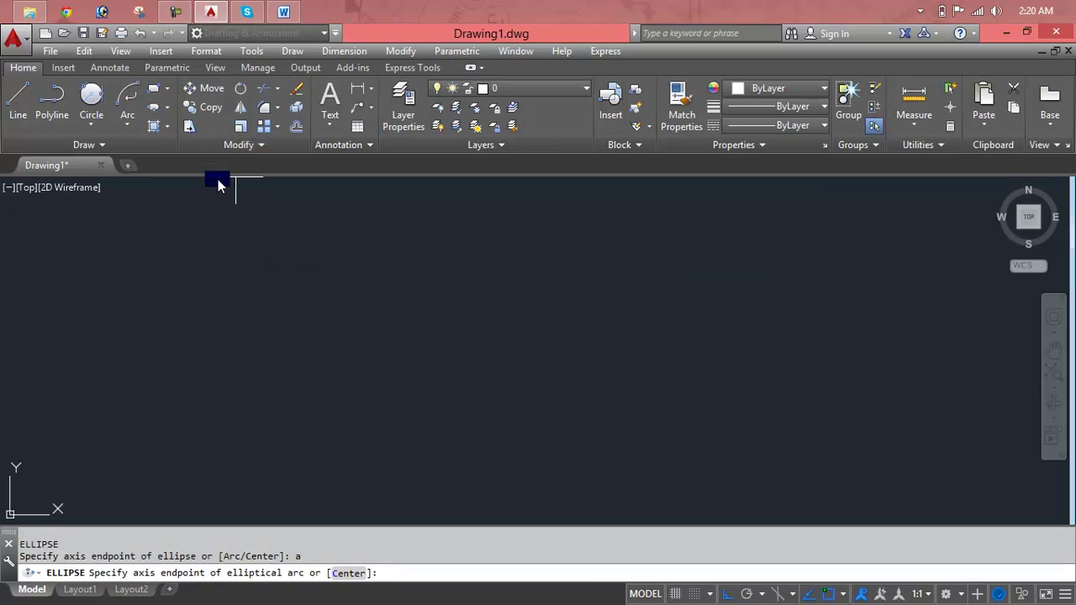
click(215, 321)
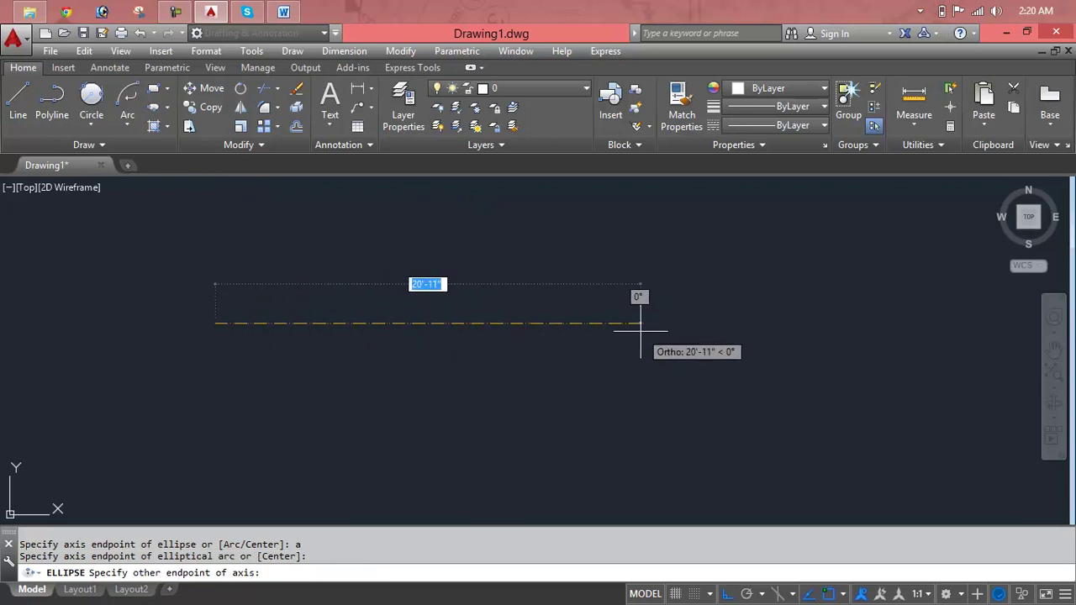
text(10)
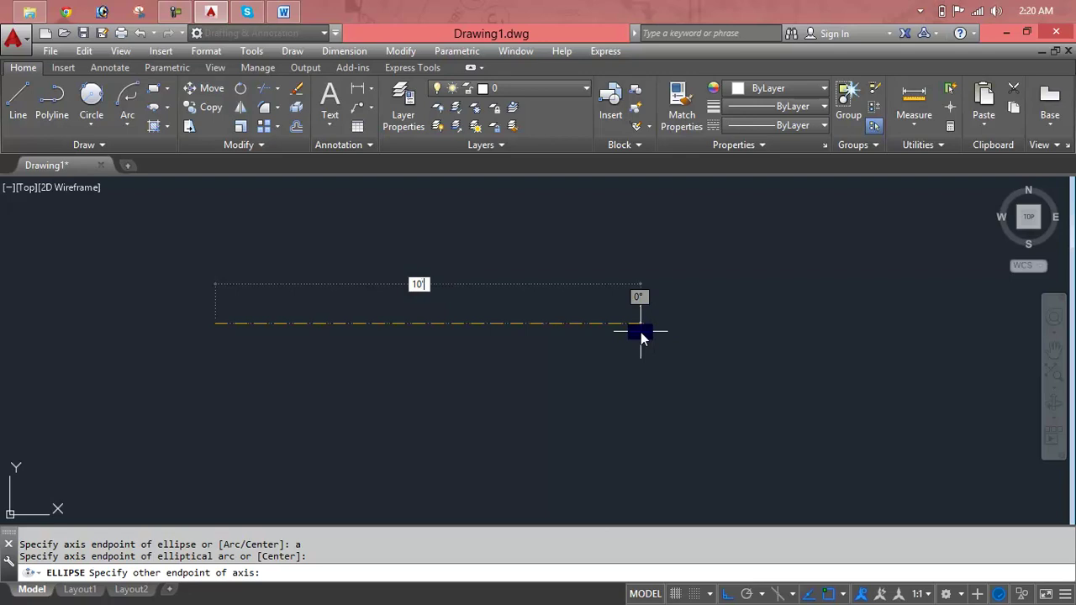
key(Return)
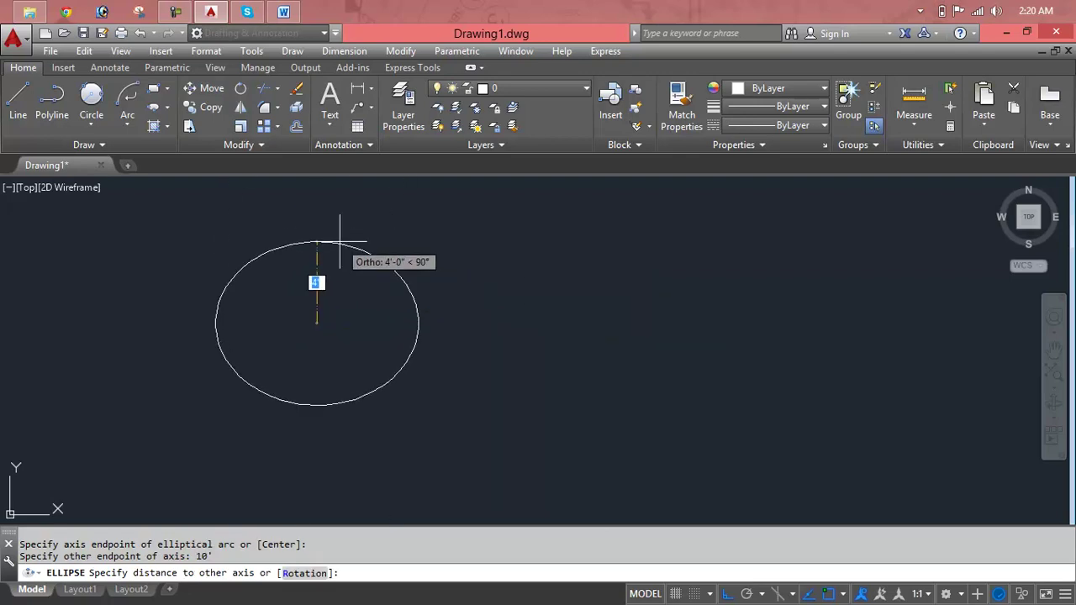
text(4)
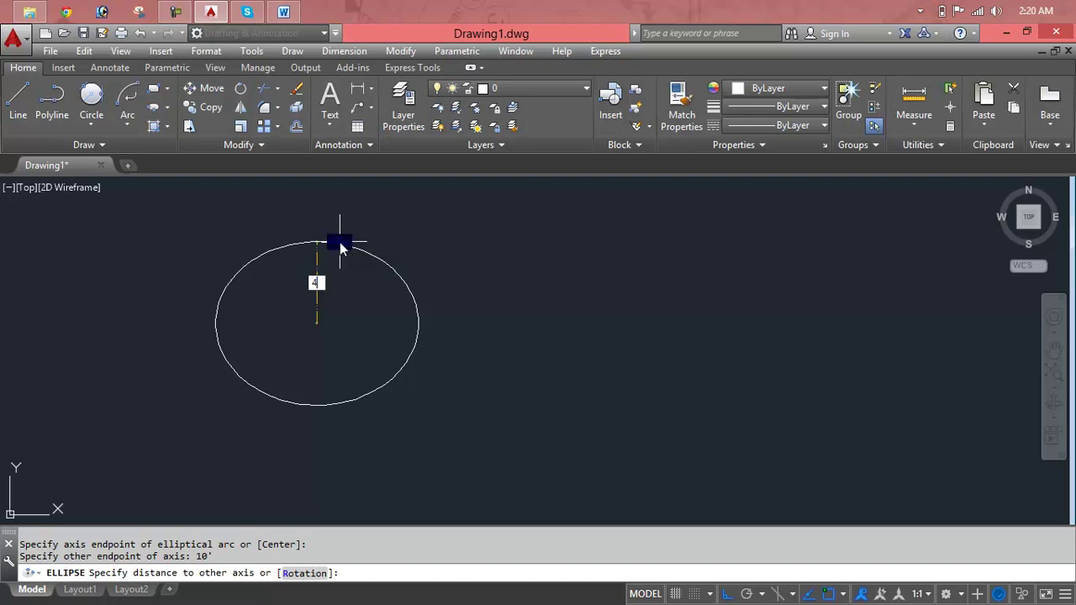
key(Return)
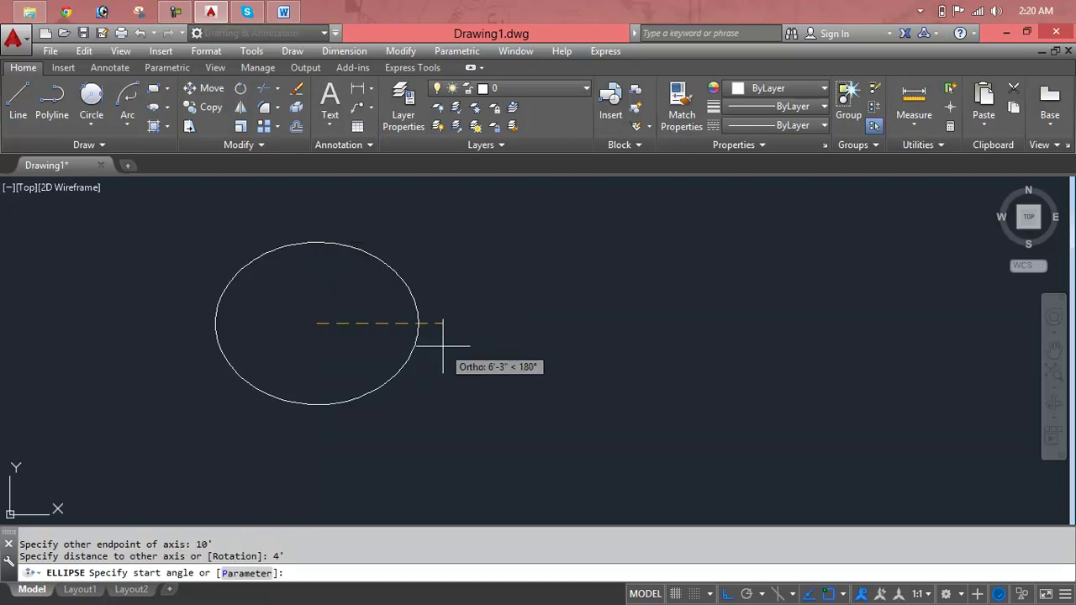
text(8)
key(Return)
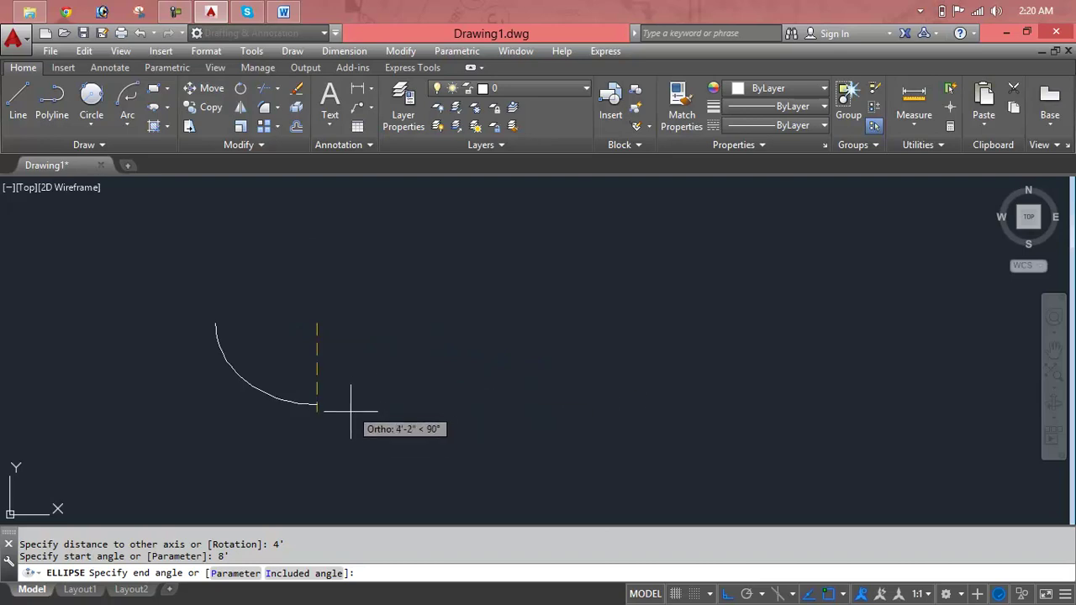
click(348, 453)
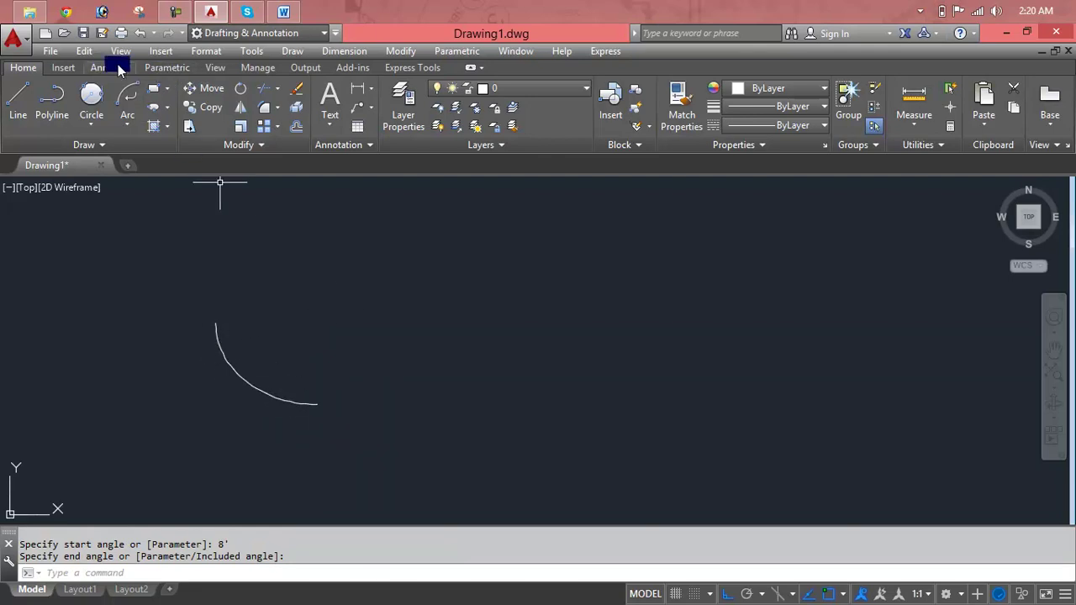
Try an Arc Length dimension on the elliptical arc from the Annotate tab, then cancel
click(116, 67)
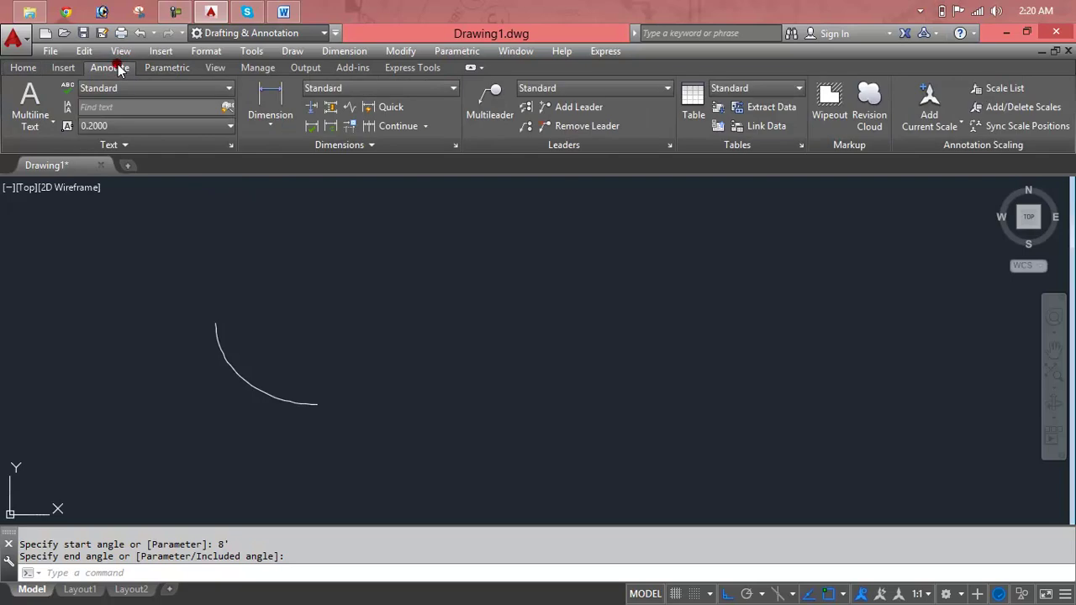
click(246, 122)
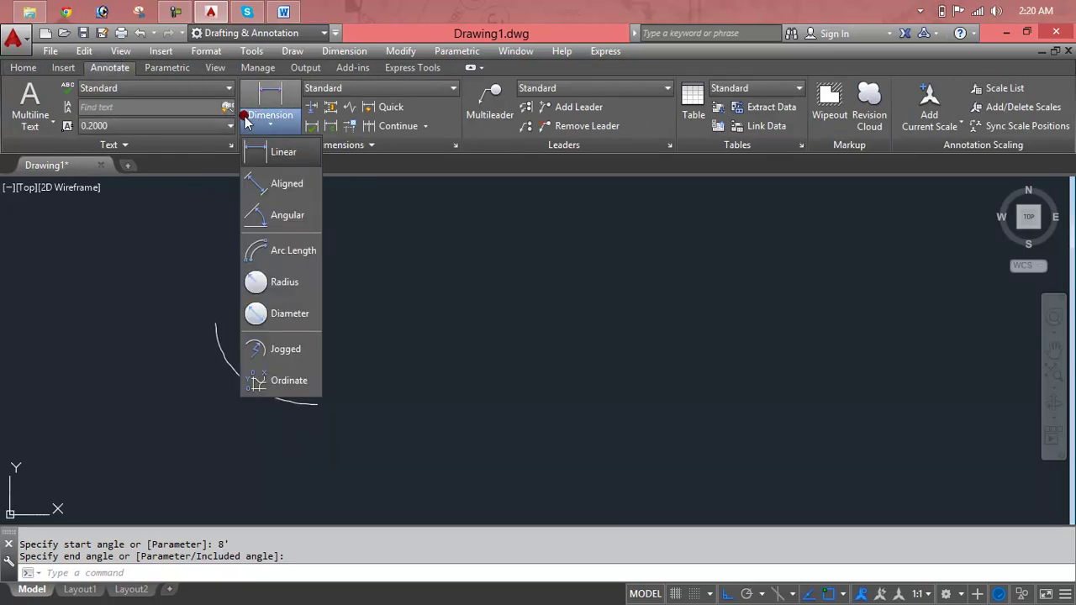
click(269, 249)
click(249, 387)
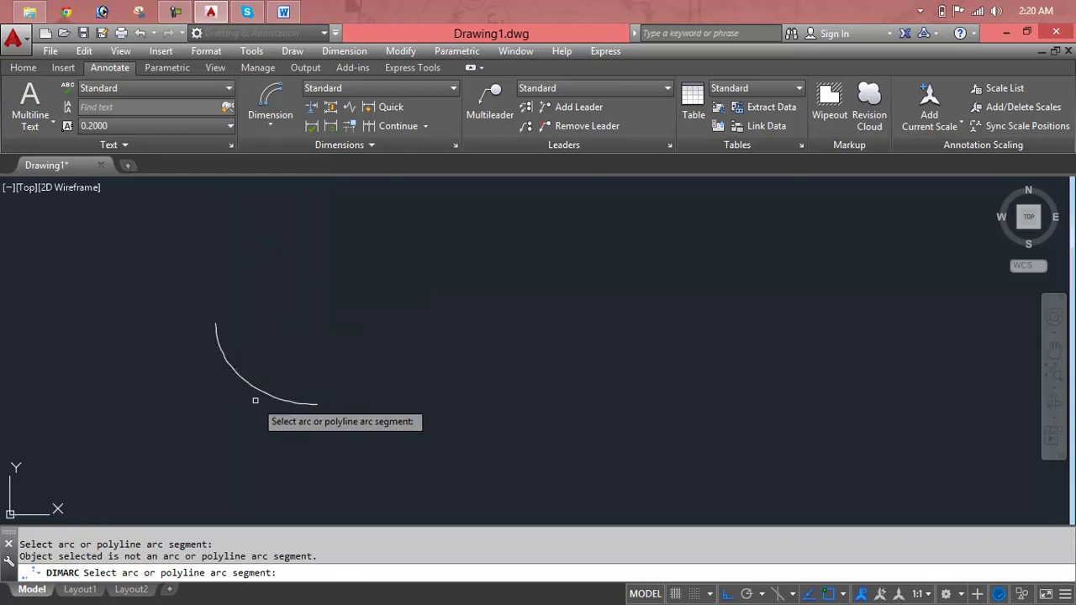
right_click(261, 392)
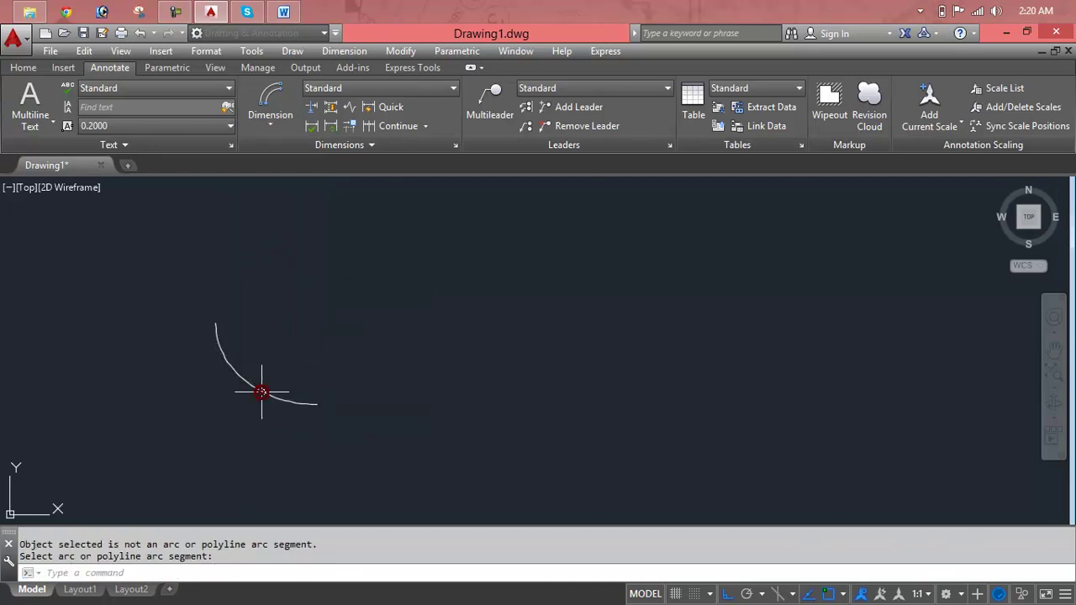
click(262, 391)
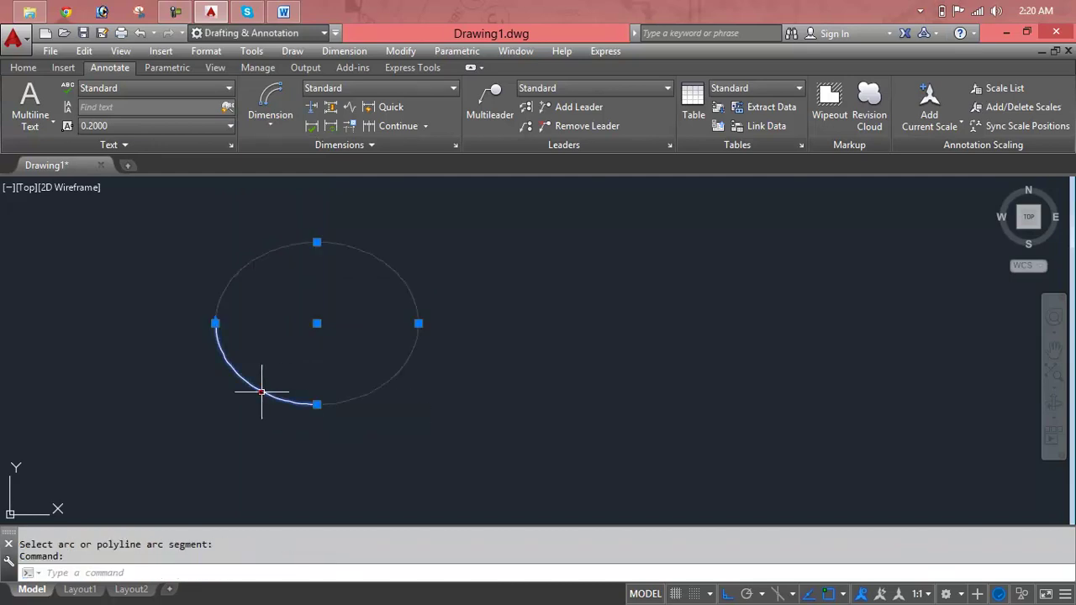
click(566, 259)
key(Escape)
key(Escape)
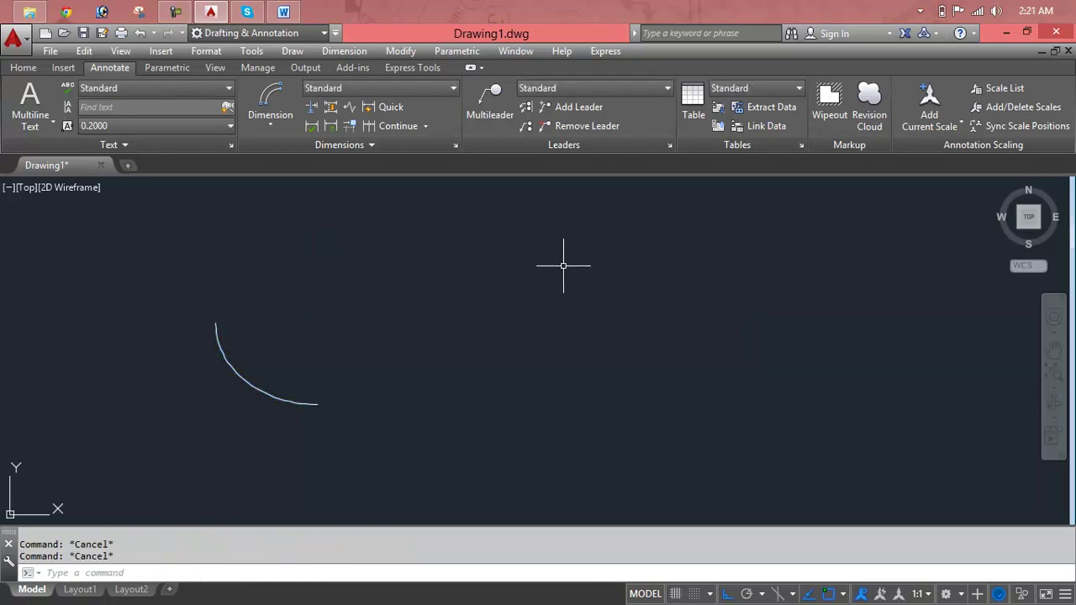
Retry the Arc Length dimension on the elliptical arc, which AutoCAD rejects as not an arc
click(281, 133)
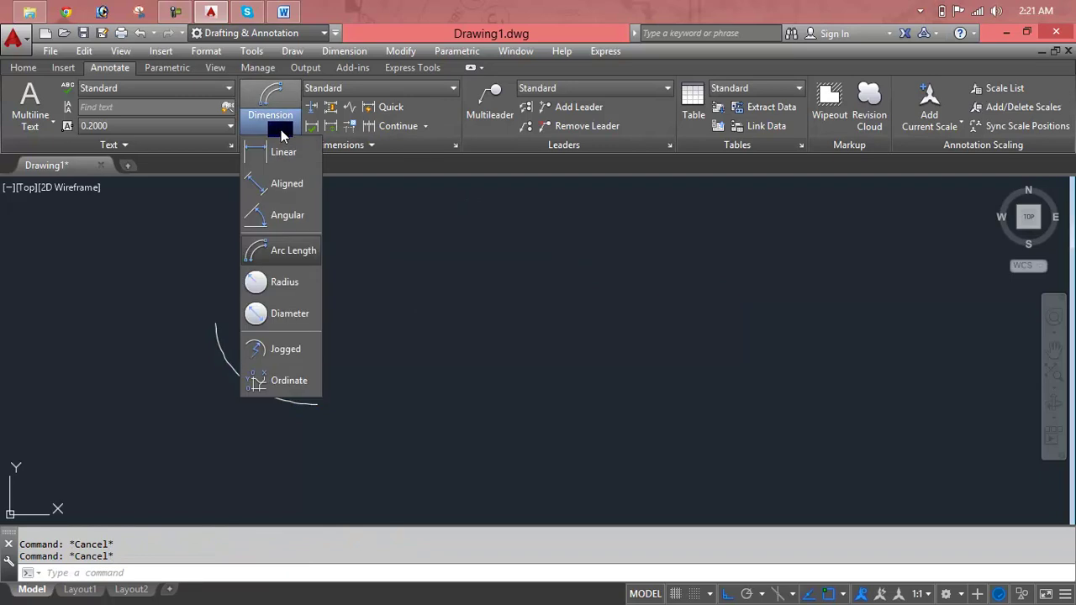
click(285, 249)
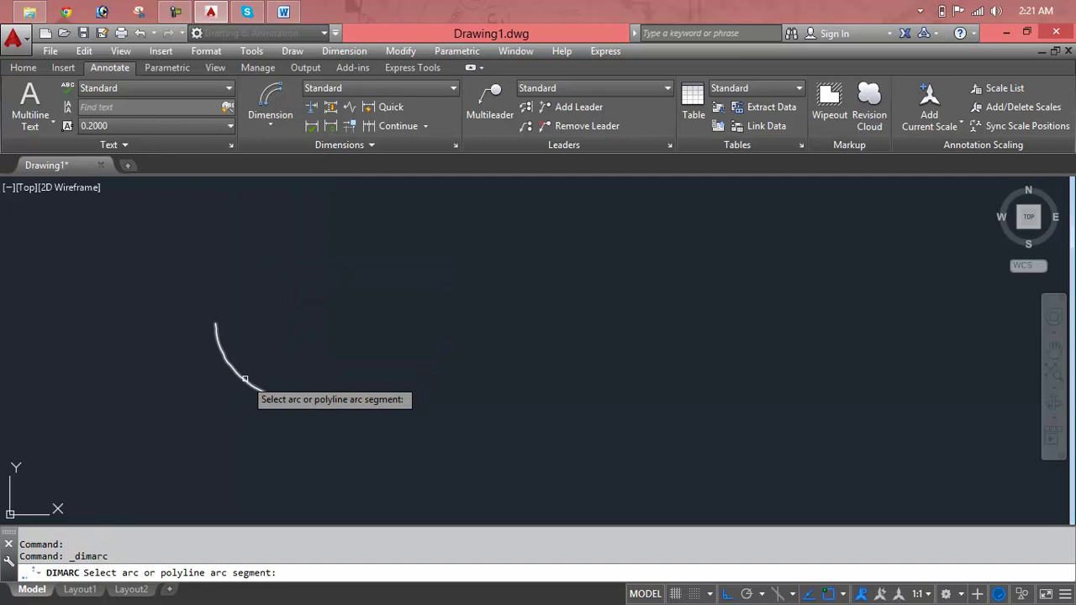
click(244, 379)
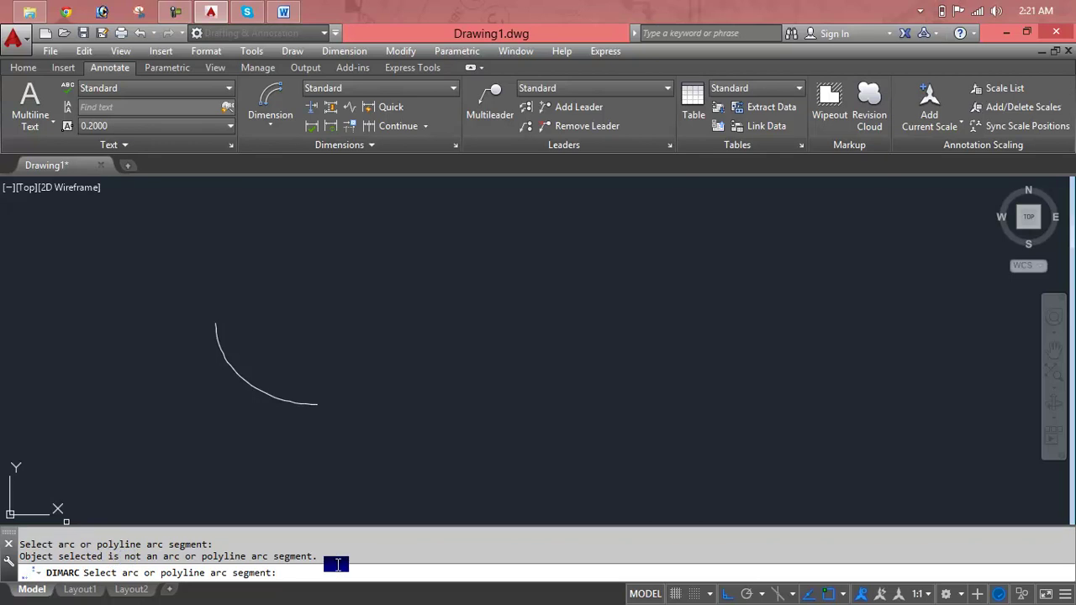
Erase the elliptical arc with a crossing window, leaving the Dimension list unused
key(Escape)
key(Escape)
key(Escape)
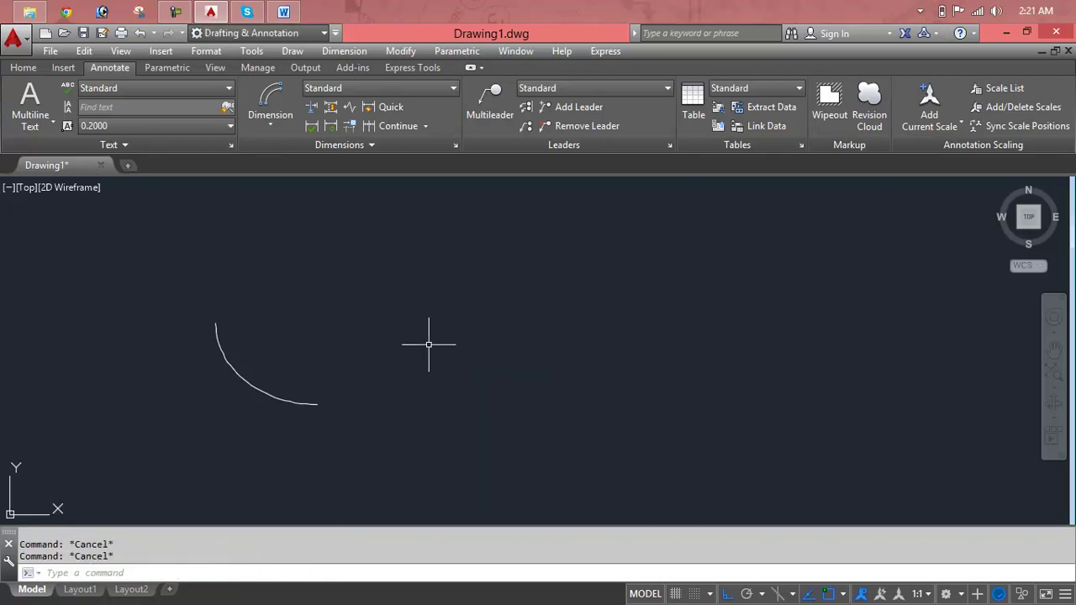
click(440, 330)
click(183, 390)
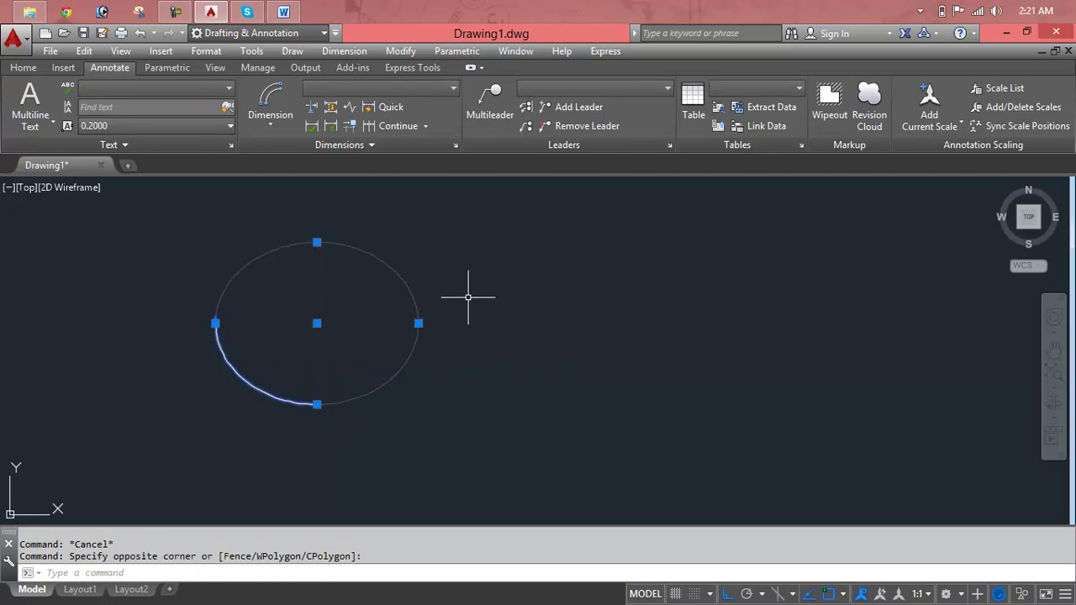
key(Delete)
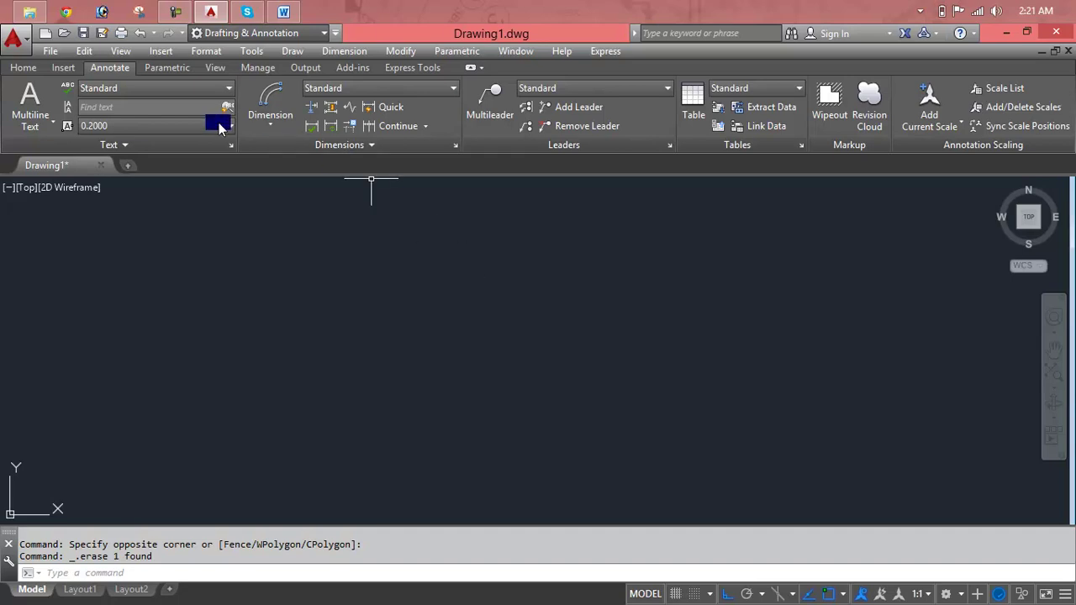
click(256, 124)
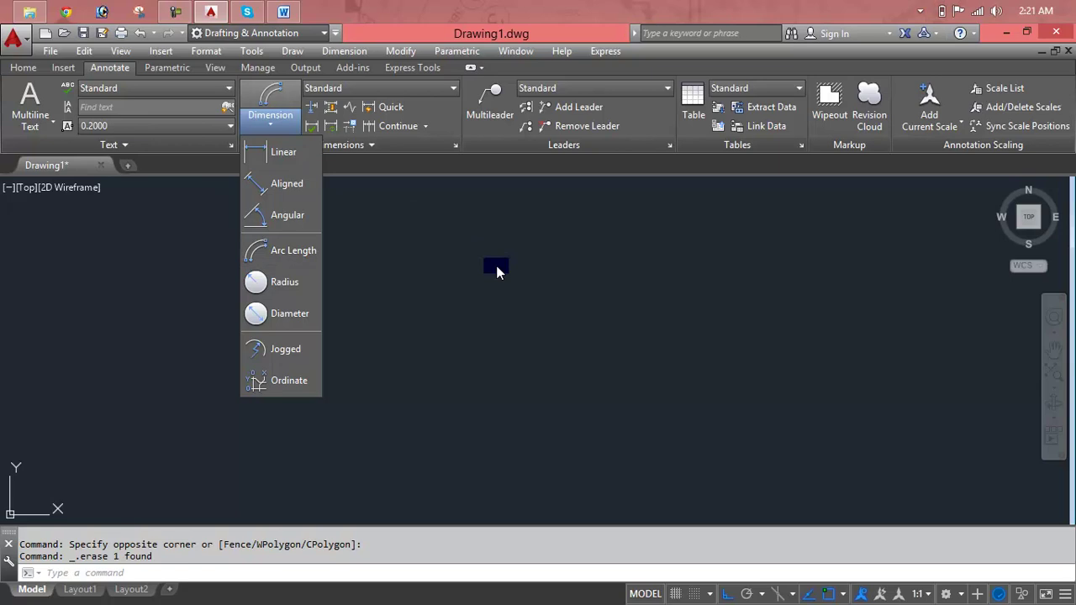
key(Escape)
key(Escape)
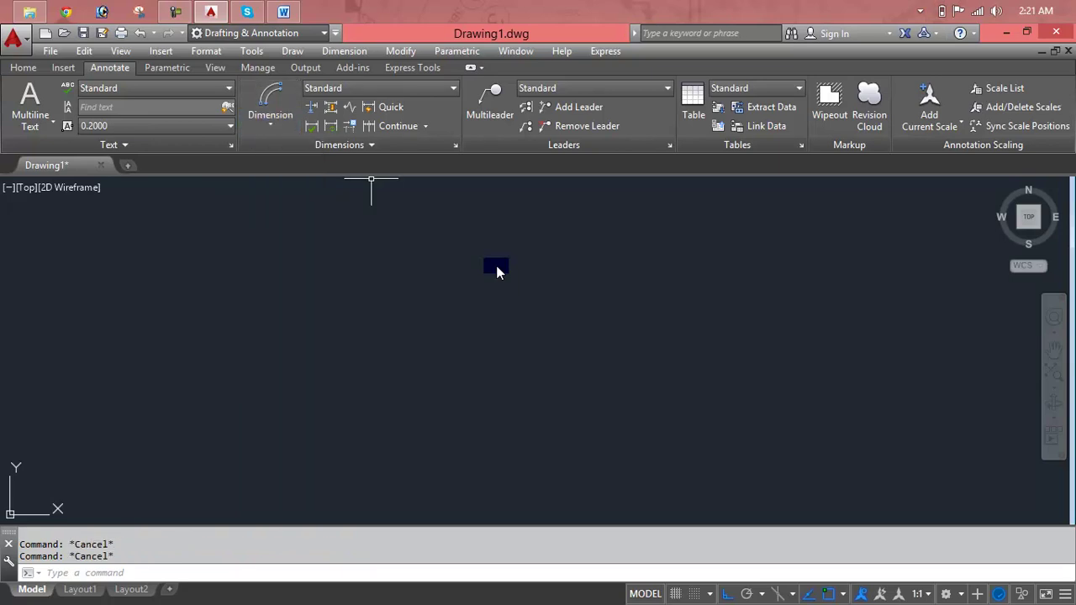